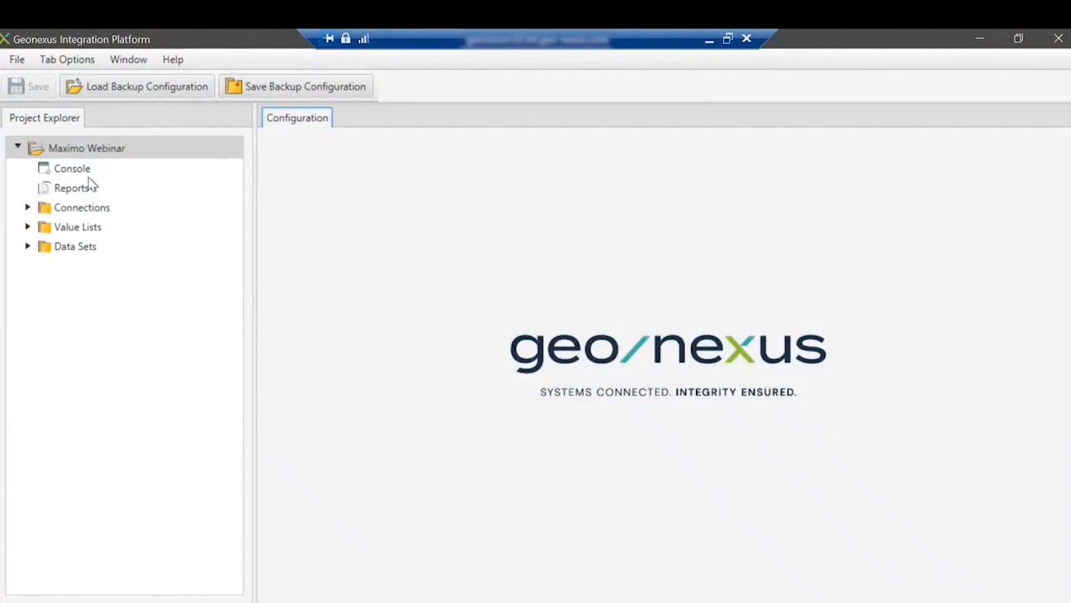
# Expand the Maximo Webinar project and open its Console view to examine the synchronizer controls and dataset progress table
pyautogui.click(19, 147)
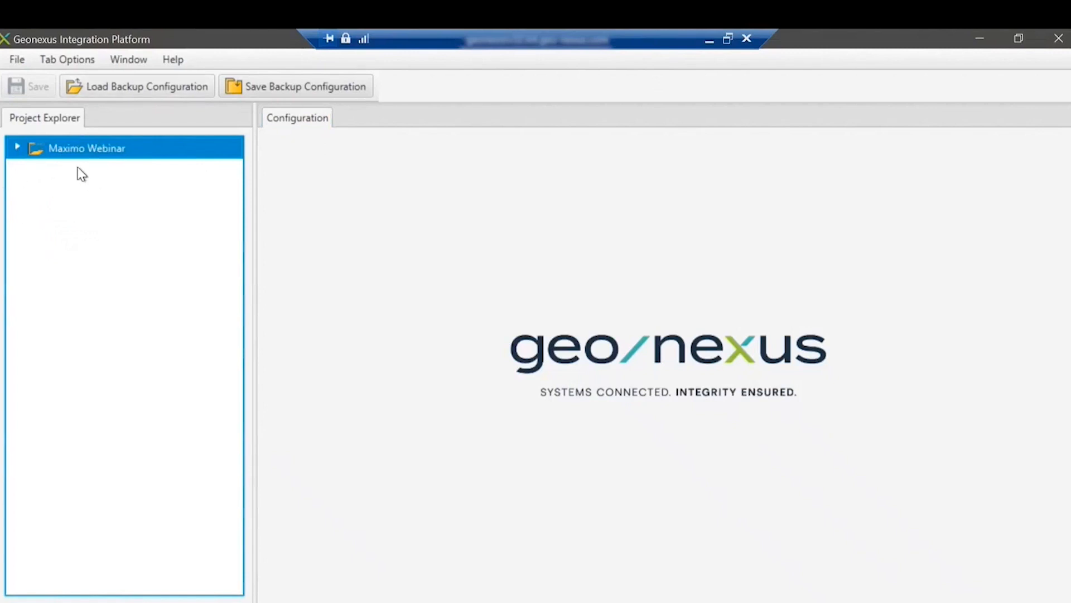
pyautogui.click(16, 148)
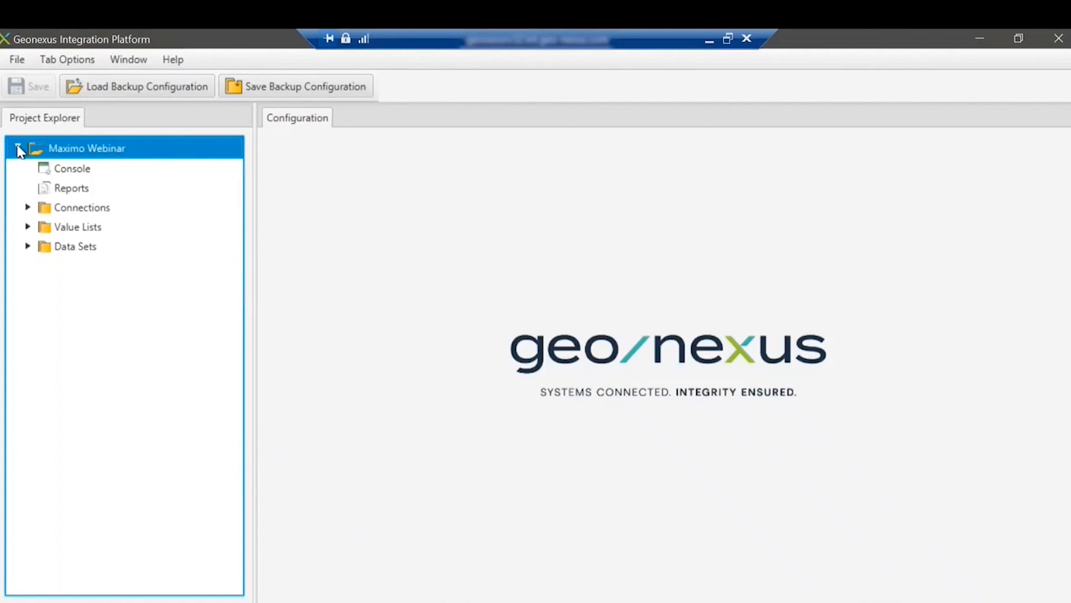
pyautogui.doubleClick(85, 170)
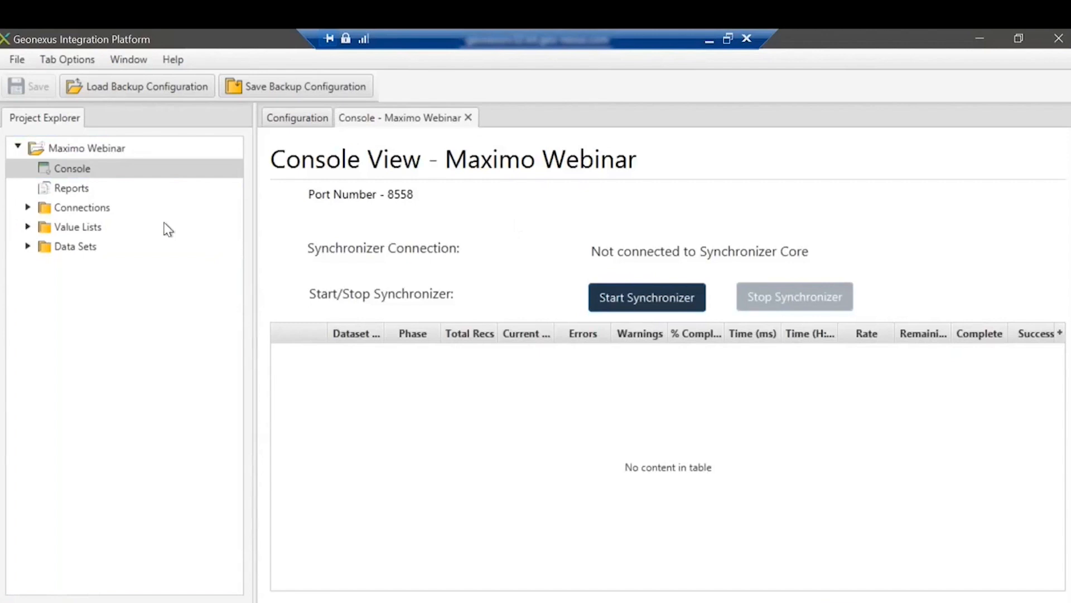
pyautogui.click(644, 308)
# Open the project's Reports view and compare it with the Console view
pyautogui.click(64, 191)
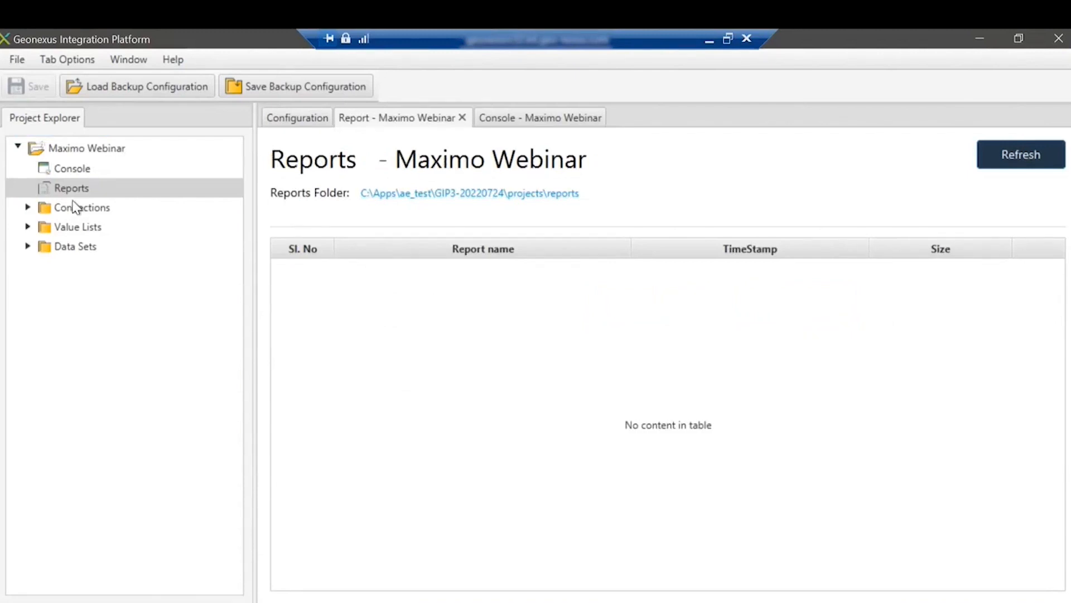
pyautogui.click(488, 352)
pyautogui.click(540, 116)
pyautogui.click(433, 117)
# Open the Maximo Webinar project's notification properties and look through the General and Recipients settings
pyautogui.click(88, 149)
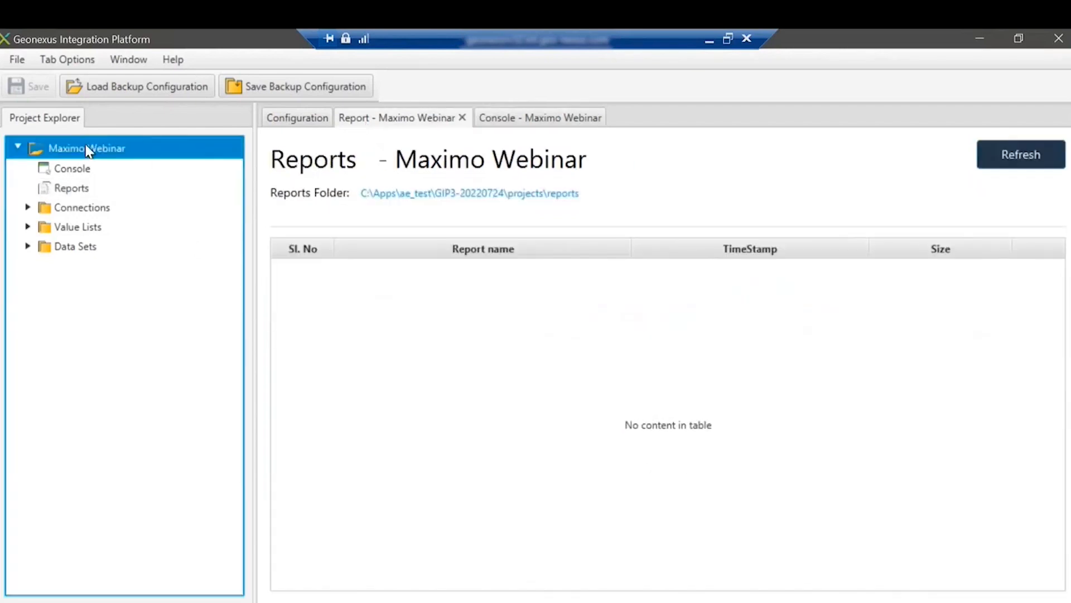
pyautogui.doubleClick(88, 149)
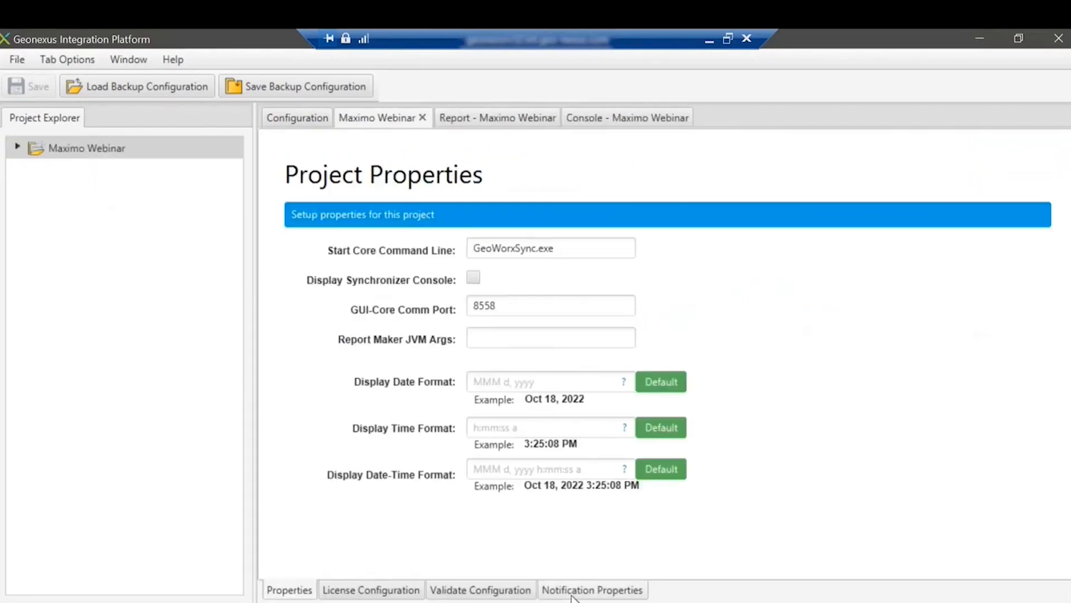
pyautogui.click(592, 589)
pyautogui.click(345, 259)
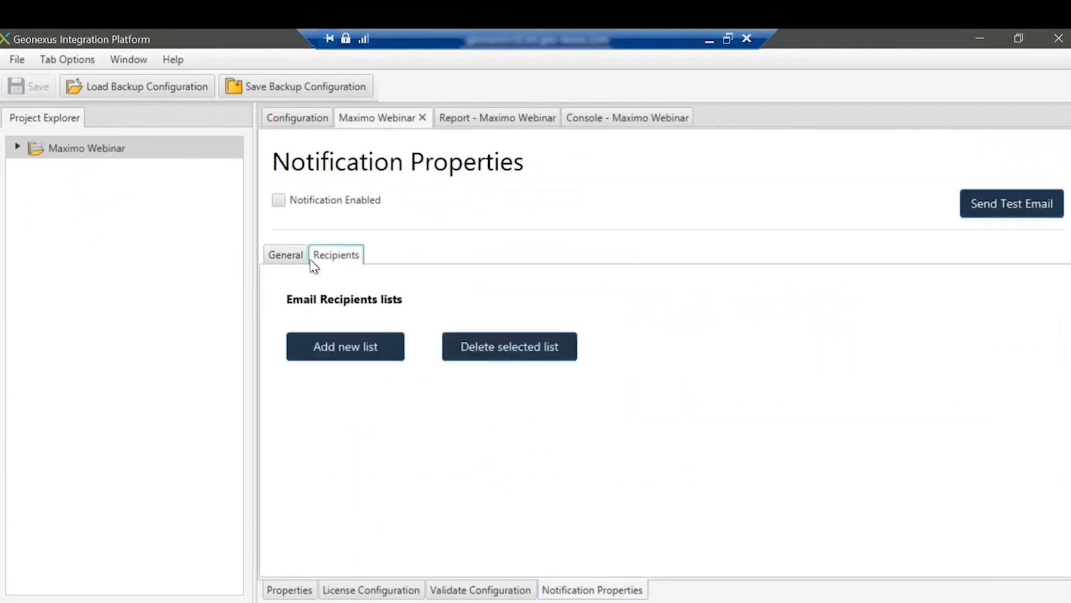
pyautogui.click(287, 258)
pyautogui.click(340, 260)
# Add a new email recipients list and expand it to examine its report-on, attachment and dataset notification options
pyautogui.click(335, 343)
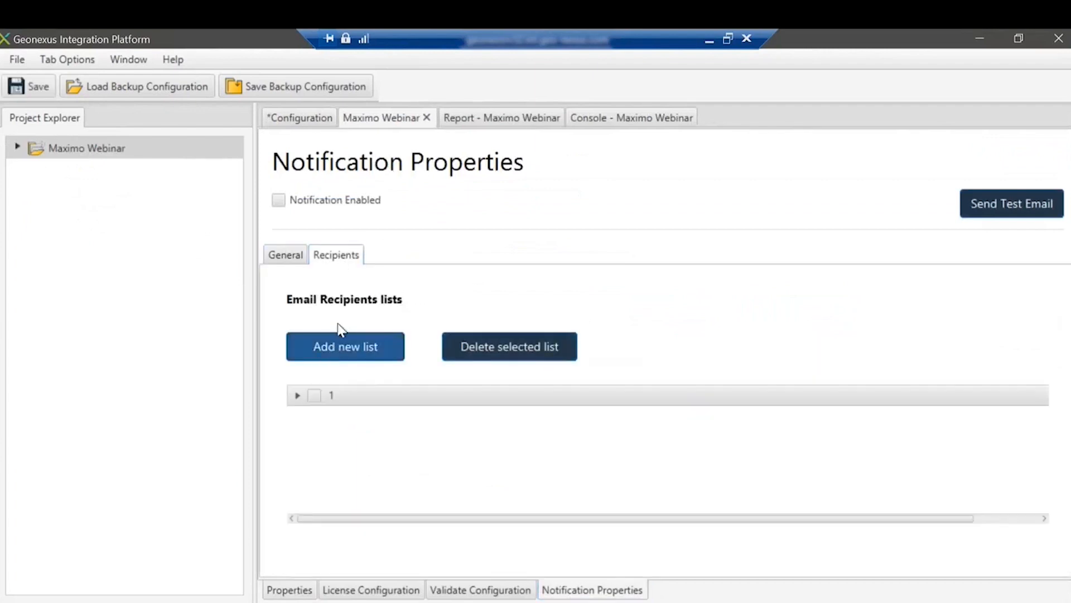
pyautogui.click(300, 396)
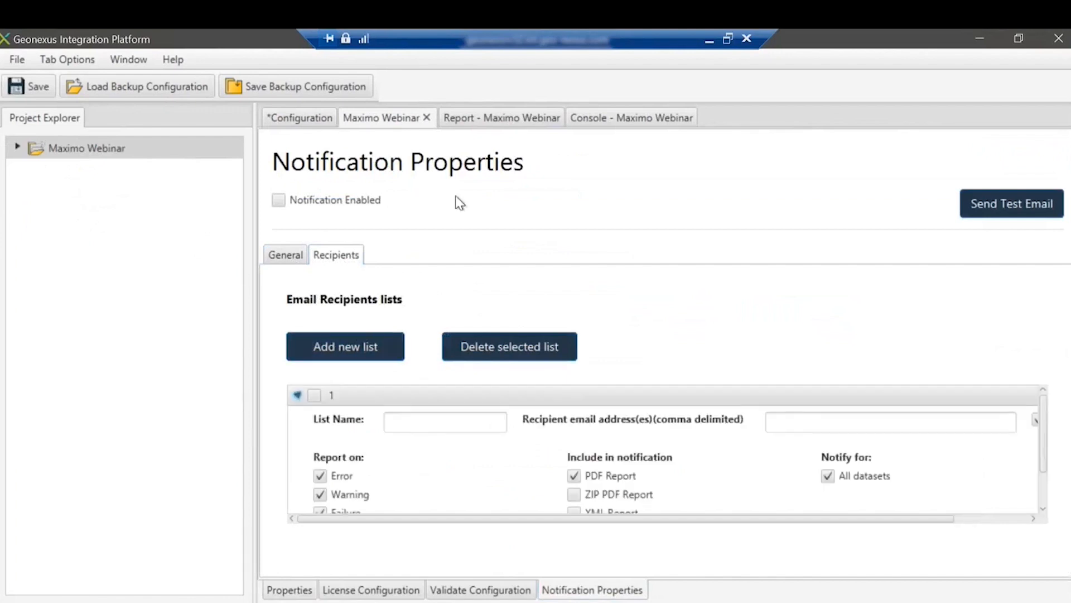
pyautogui.scroll(-3, 366, 463)
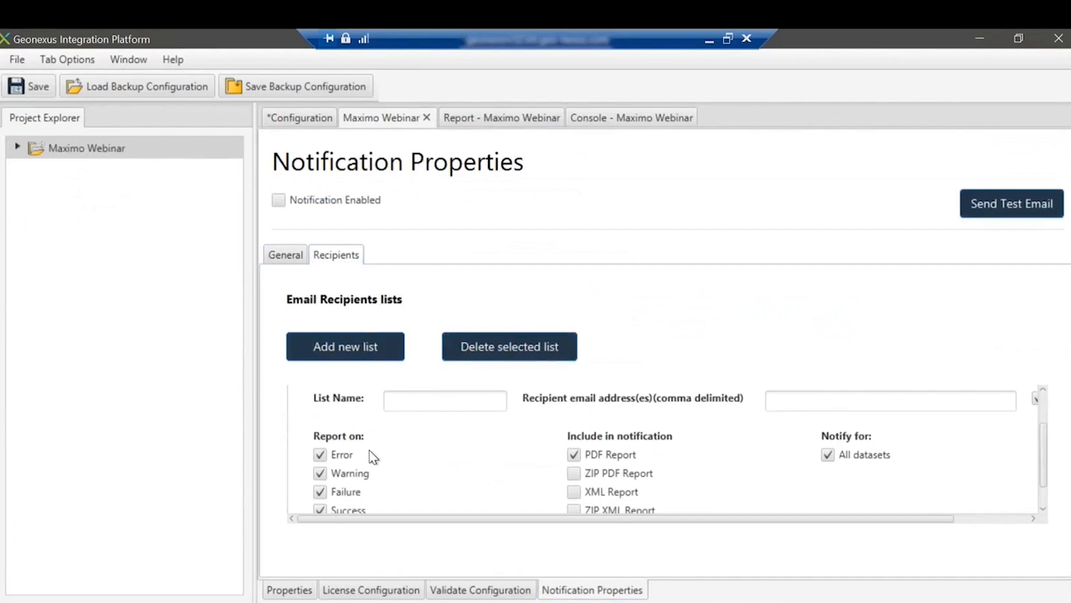
pyautogui.scroll(-1, 372, 457)
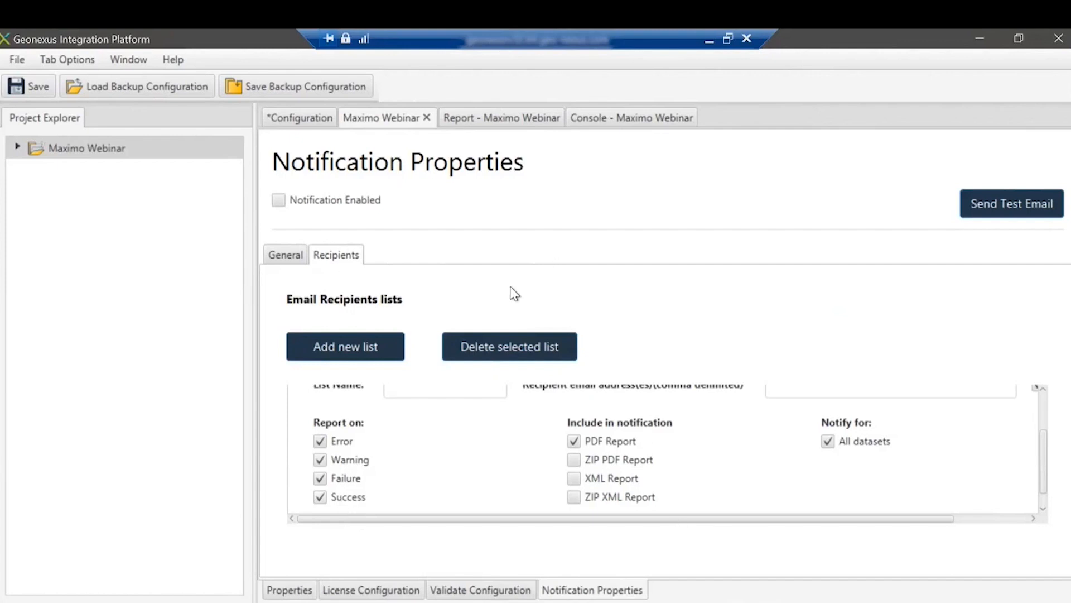
# Open the Maximo REST connection from the project's connections and examine its host, user and authentication settings
pyautogui.click(18, 149)
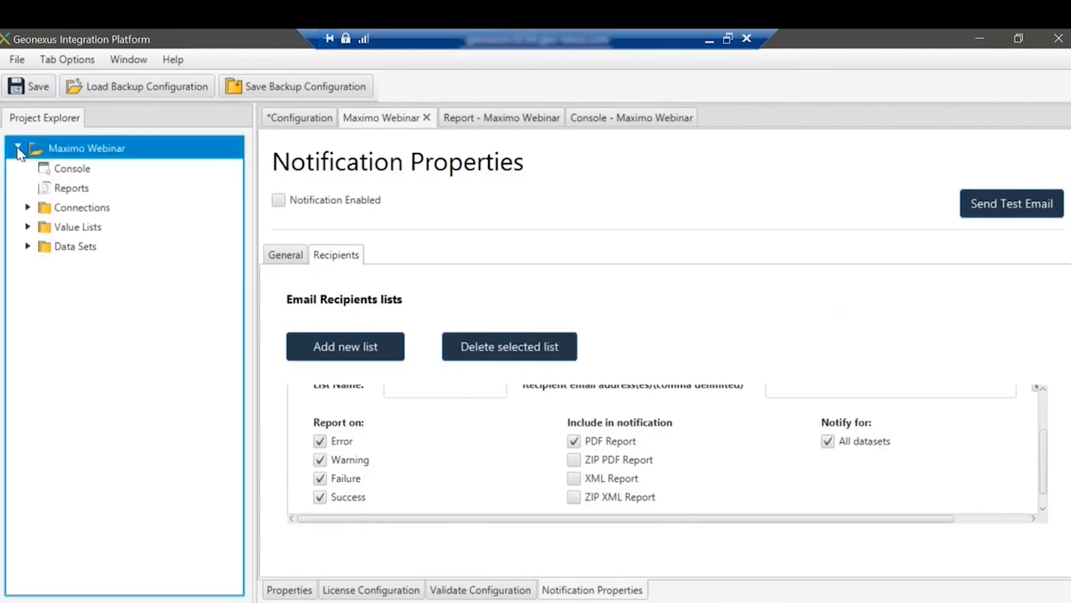
pyautogui.click(123, 207)
pyautogui.click(28, 208)
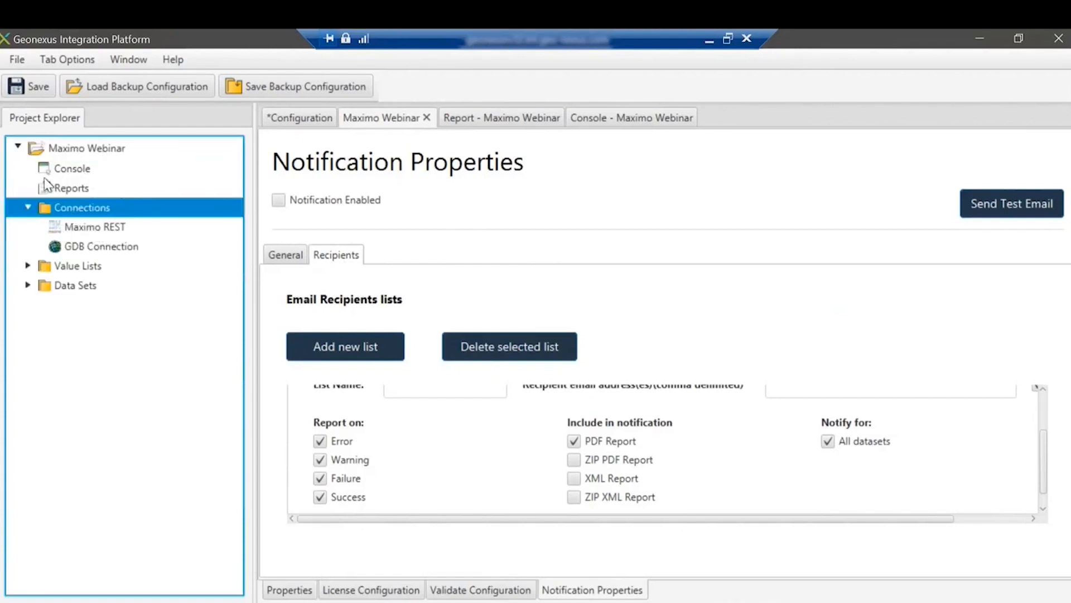
pyautogui.doubleClick(100, 227)
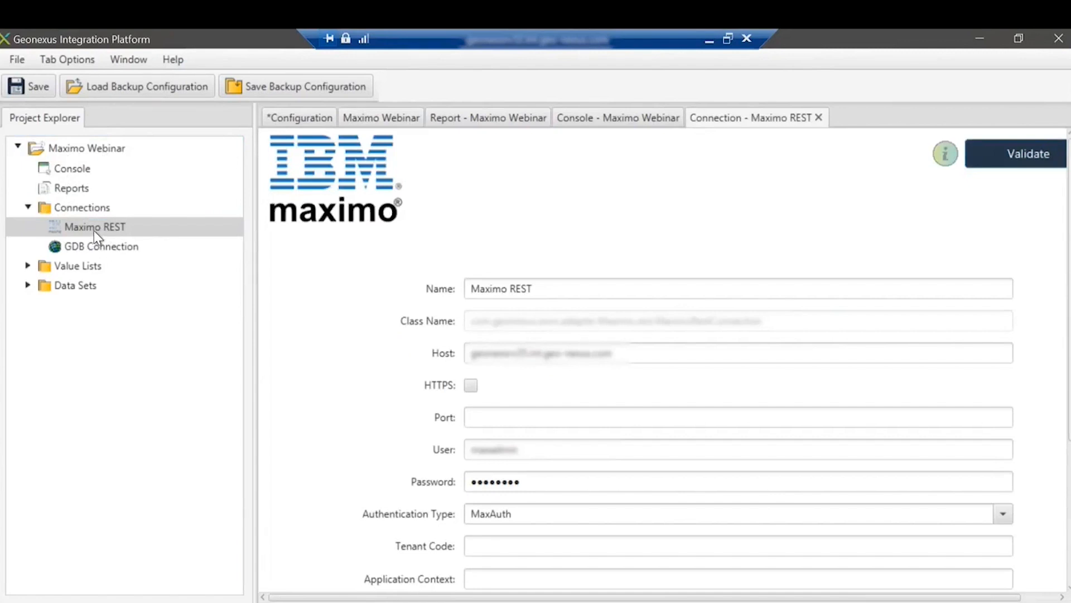
pyautogui.scroll(-1, 334, 355)
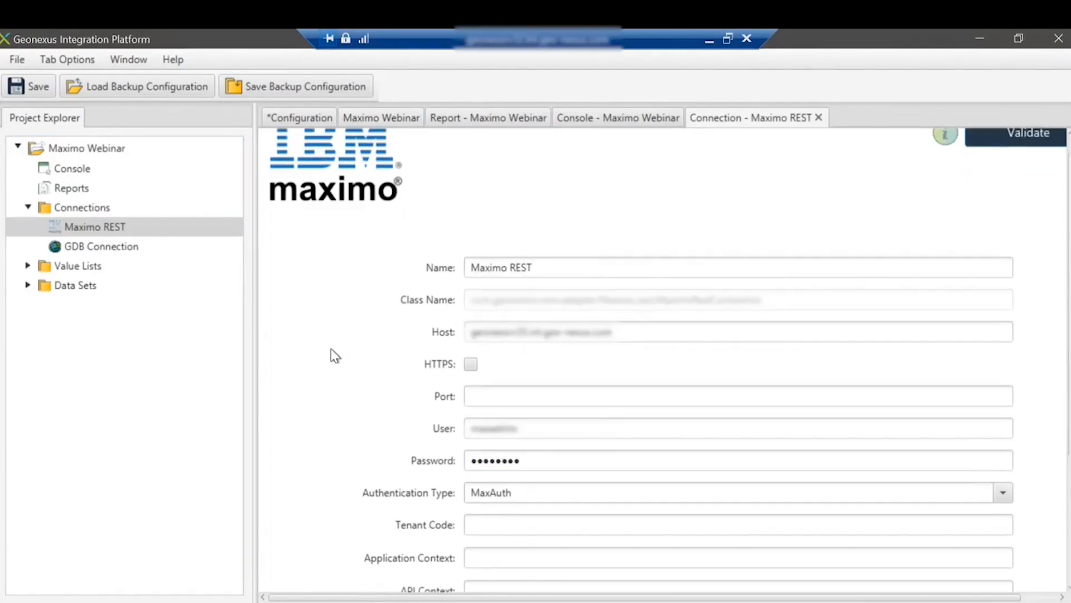
pyautogui.scroll(-1, 334, 355)
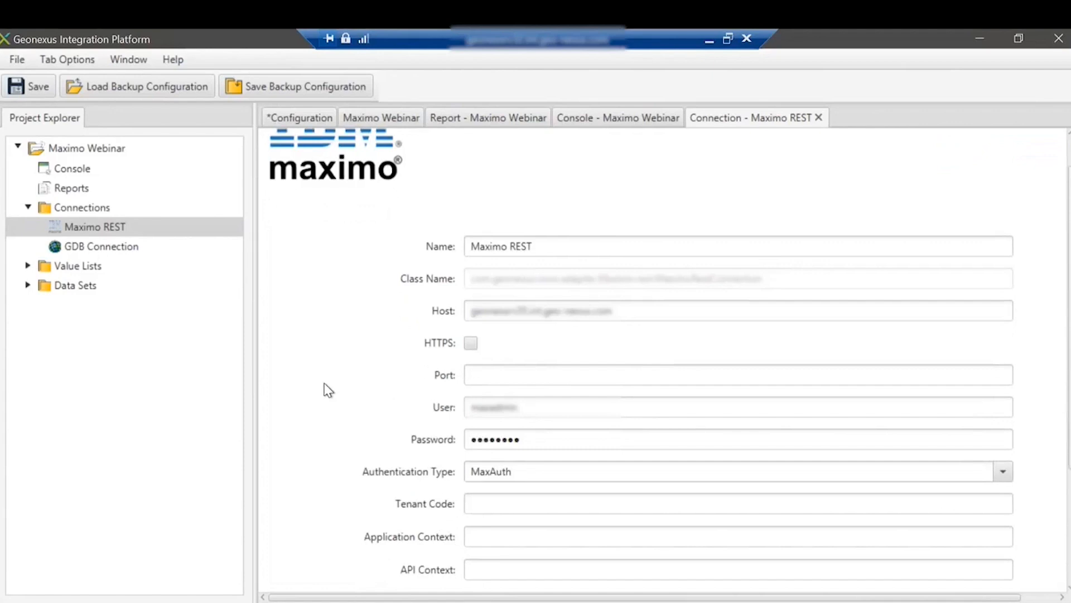
pyautogui.scroll(-2, 328, 390)
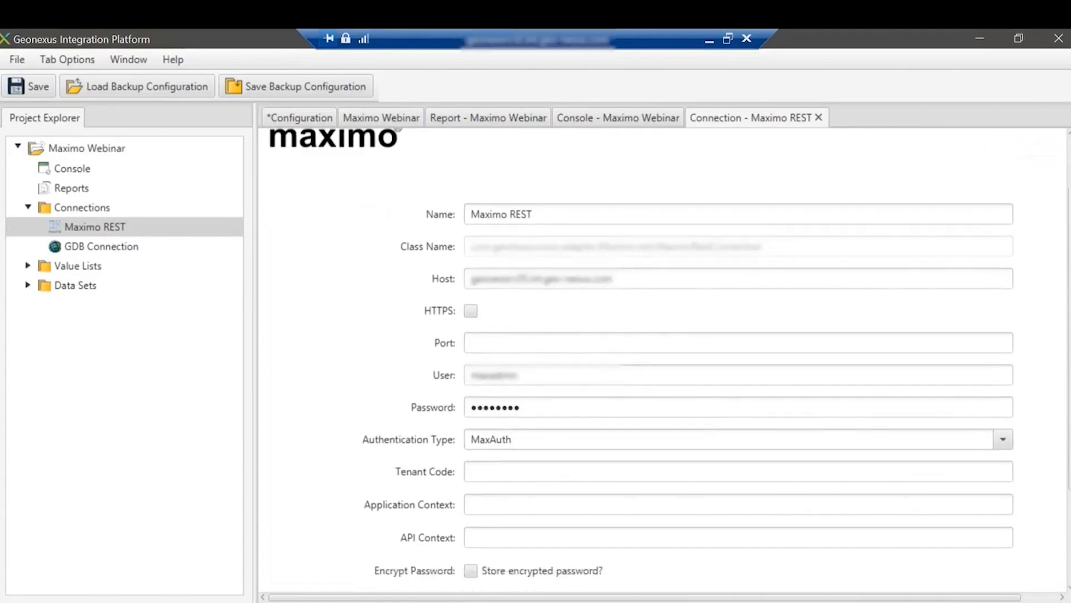
# Examine the Maximo REST connection's authentication type choices, context fields, password encryption and certificate options
pyautogui.click(1004, 442)
pyautogui.click(1004, 442)
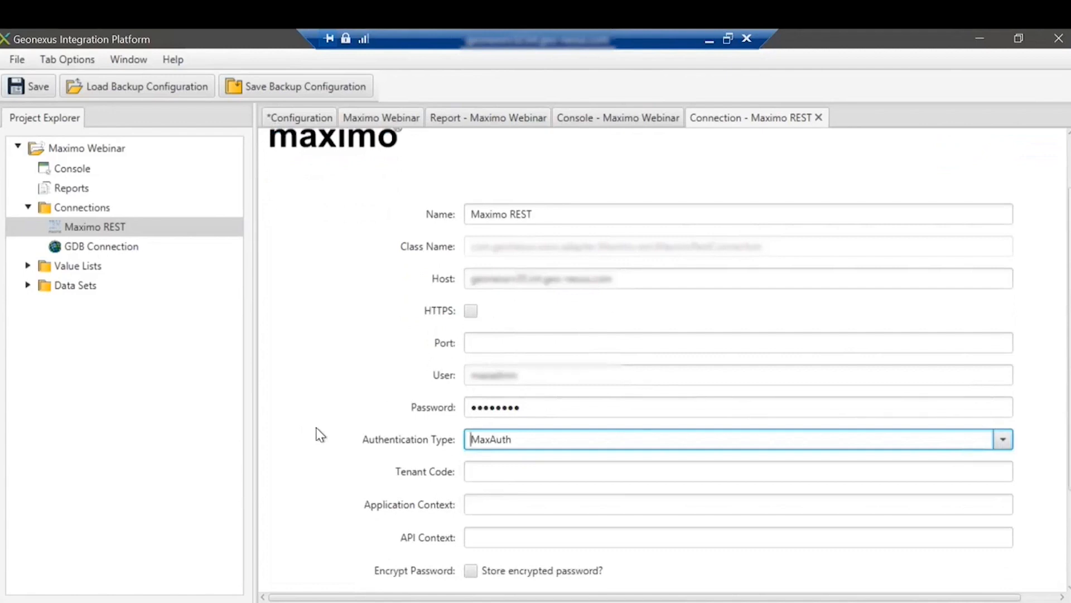
pyautogui.scroll(-1, 320, 435)
pyautogui.scroll(-2, 318, 435)
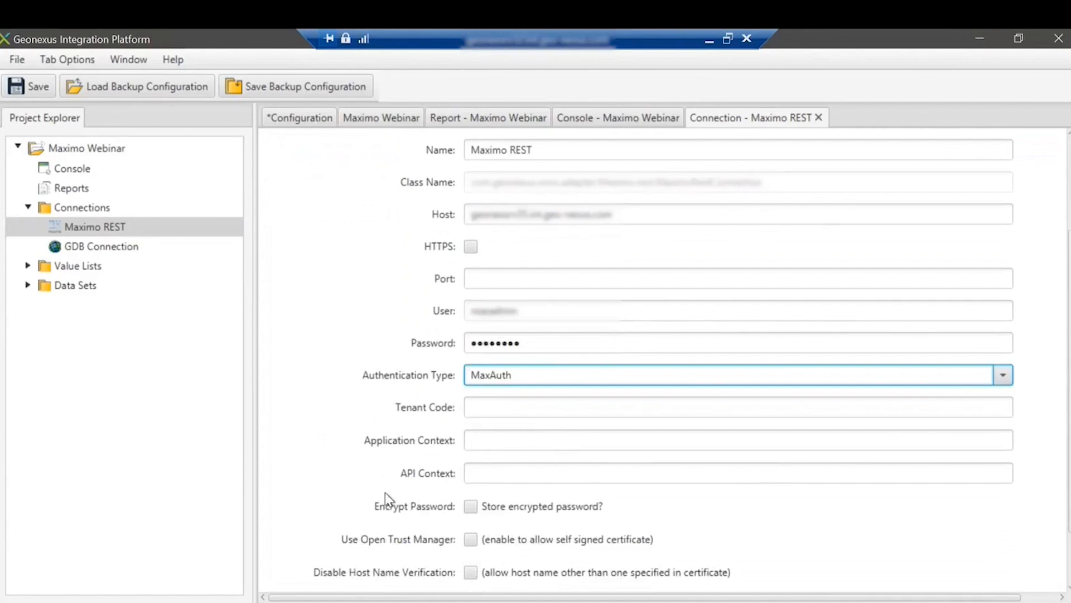
pyautogui.scroll(-3, 306, 430)
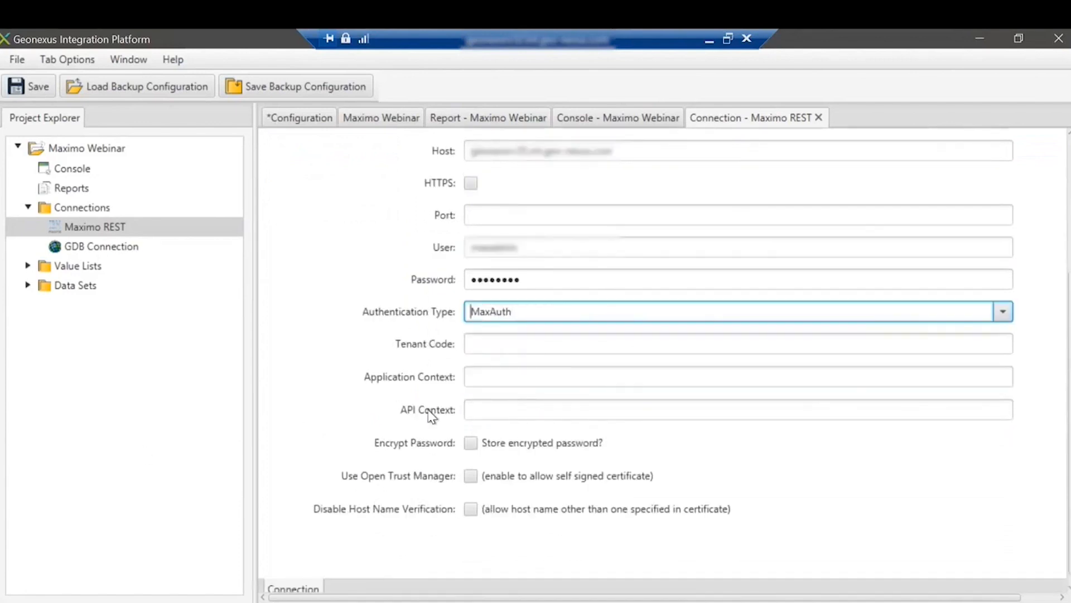
pyautogui.scroll(-1, 391, 430)
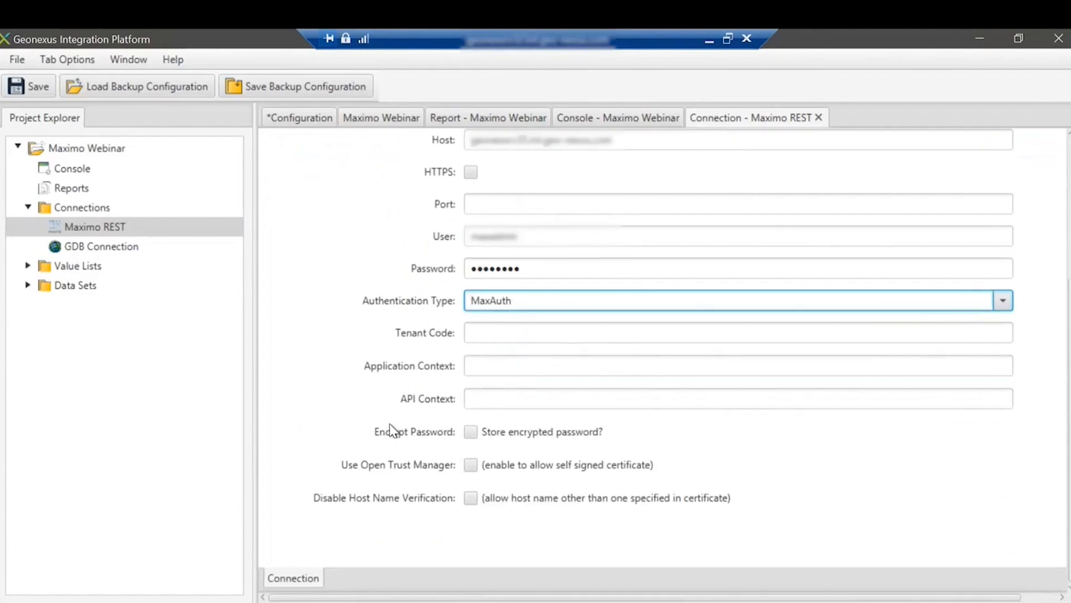
pyautogui.scroll(9, 390, 424)
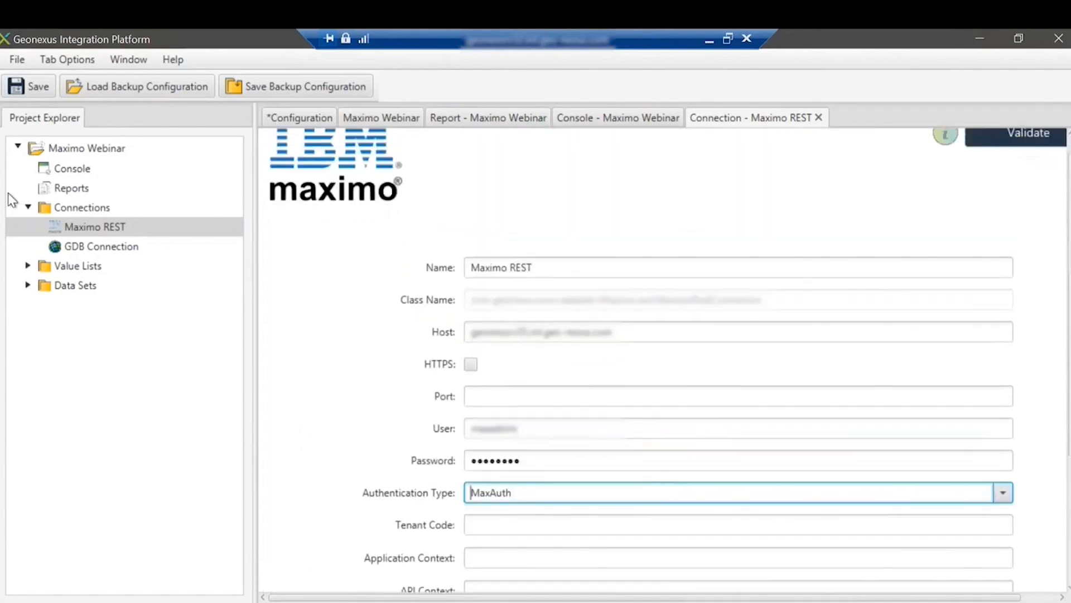
# Open the GDB Connection settings and look through the connection types that can be added to the project
pyautogui.doubleClick(92, 247)
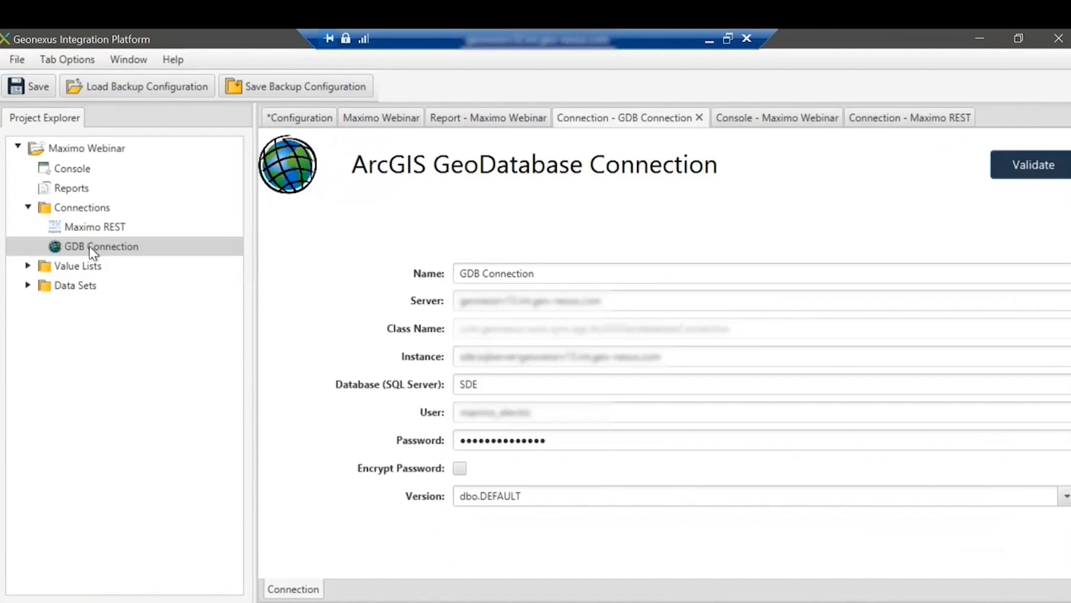
pyautogui.rightClick(98, 207)
pyautogui.moveTo(161, 225)
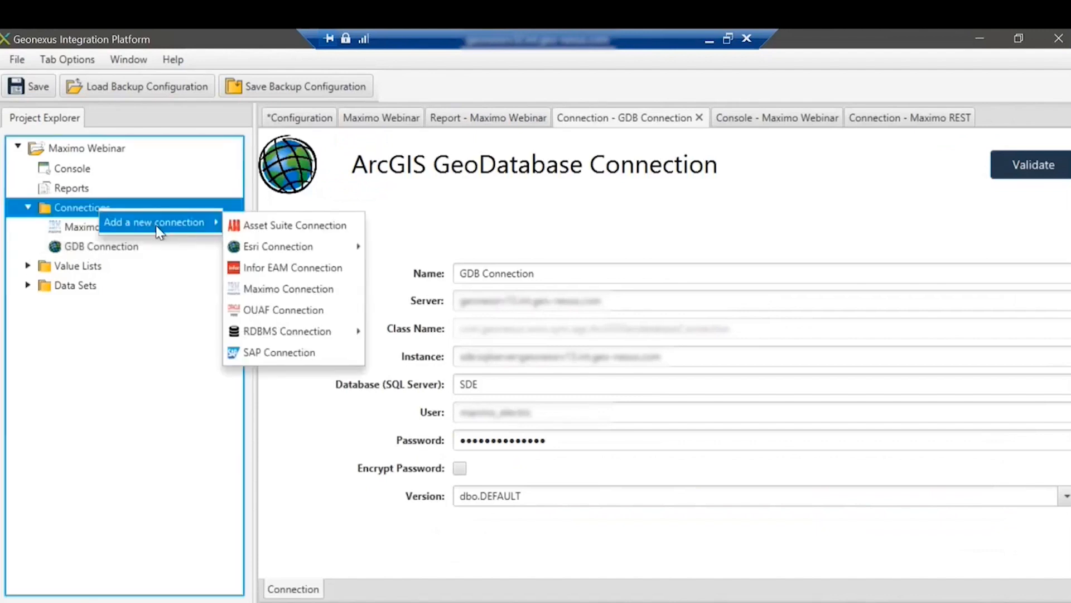
pyautogui.moveTo(296, 246)
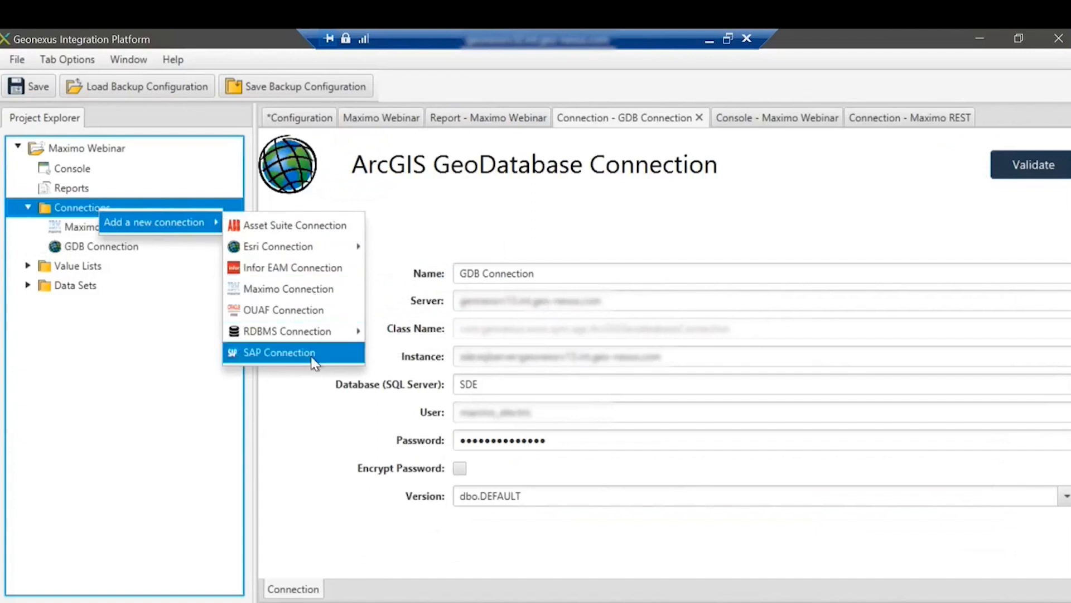
pyautogui.click(411, 220)
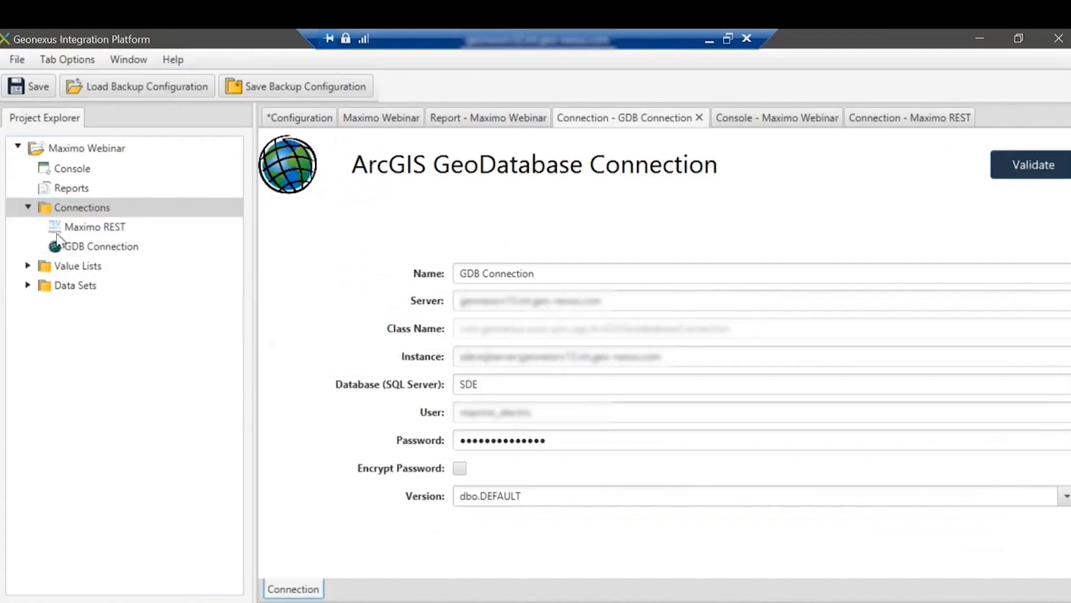
# Validate the GDB Connection and close the validation results
pyautogui.click(91, 248)
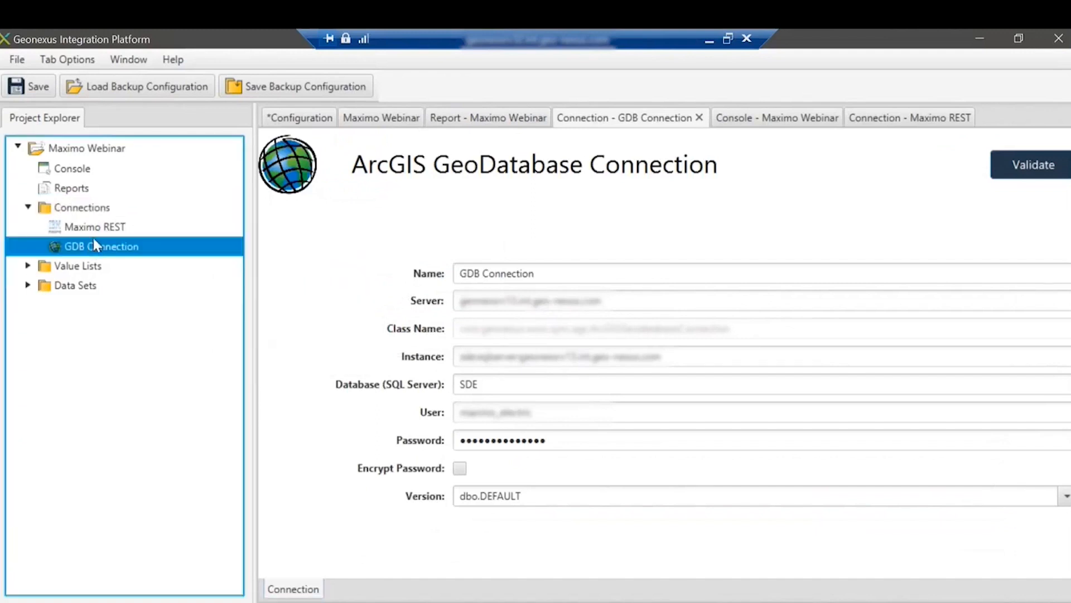
pyautogui.click(1032, 173)
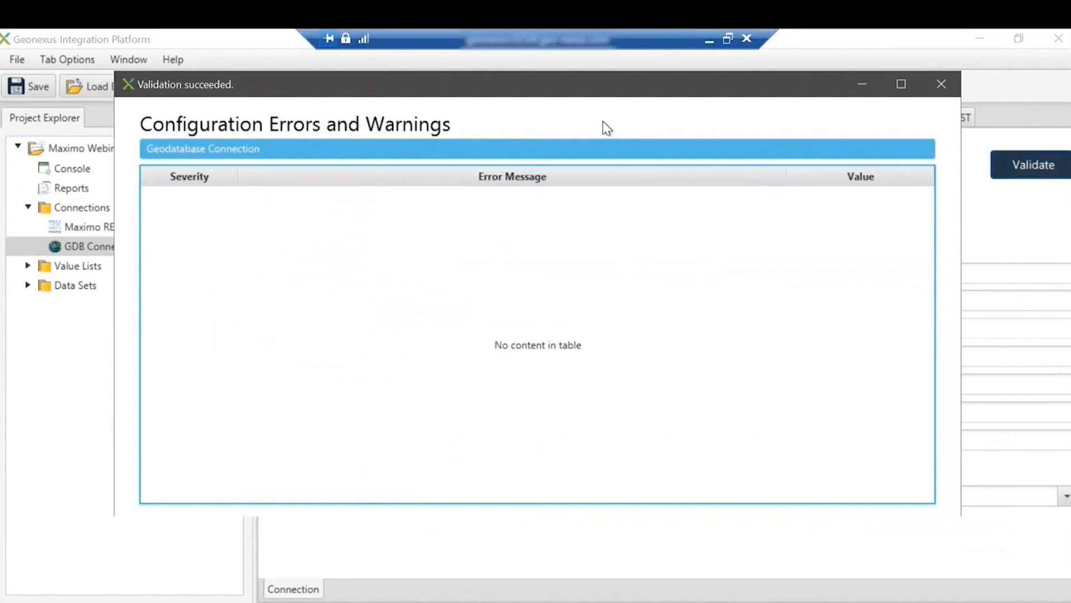
pyautogui.click(942, 85)
# Validate the Maximo REST connection and close the validation results
pyautogui.click(136, 227)
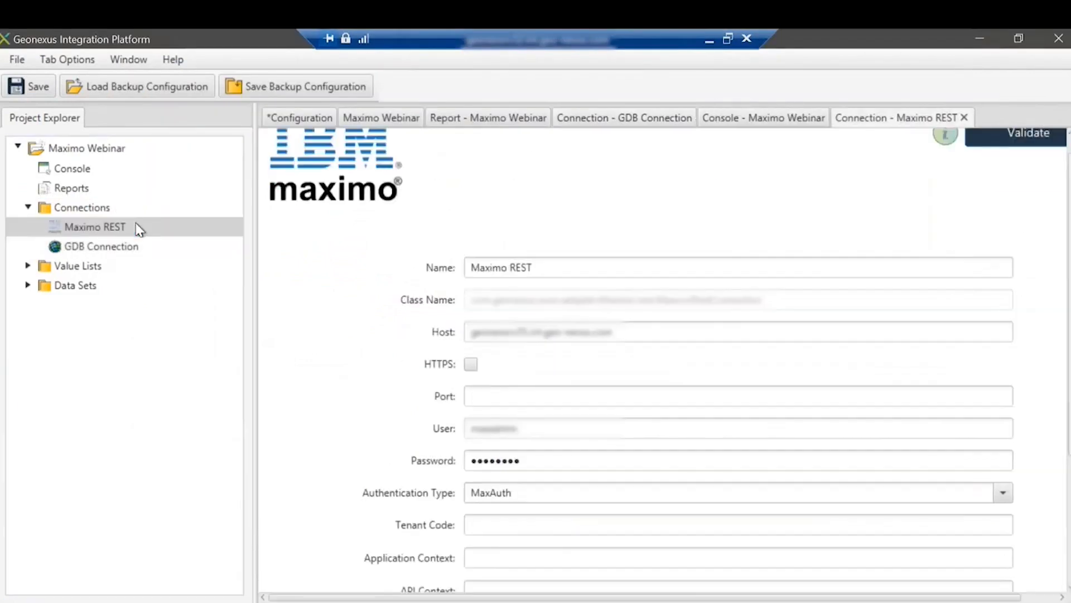
pyautogui.click(1032, 138)
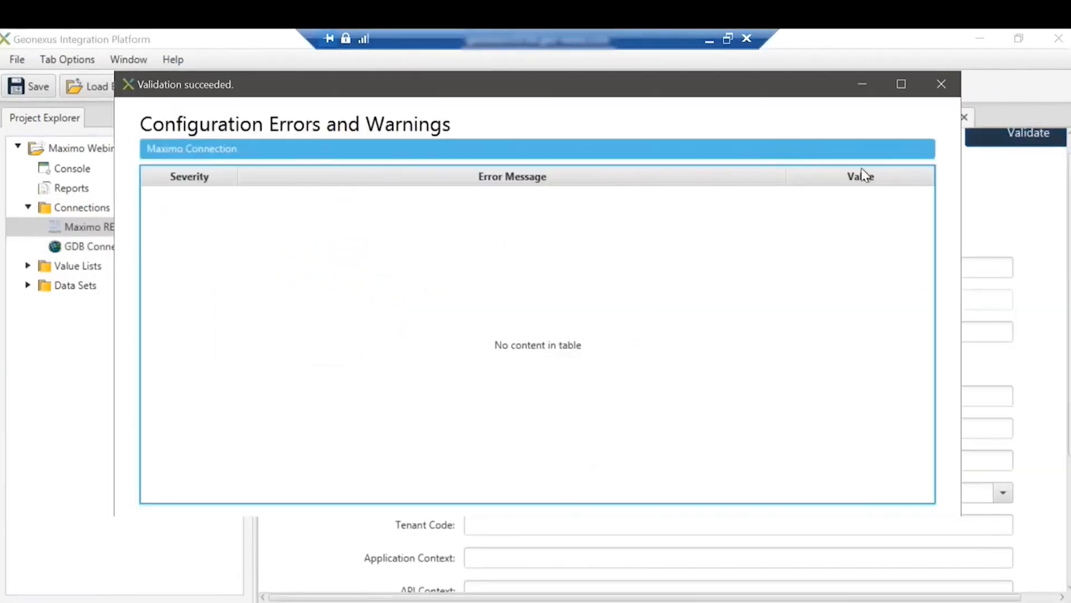
pyautogui.click(941, 84)
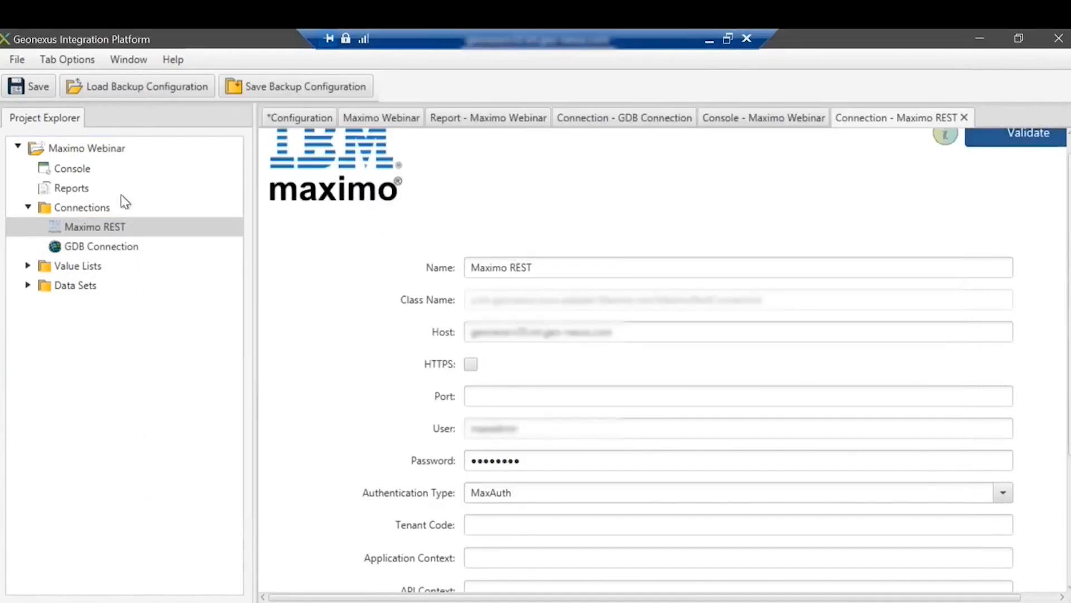
# Collapse the connections and open the Manufacturers value list to examine its execution type and unmatched-value options
pyautogui.click(29, 207)
pyautogui.click(27, 227)
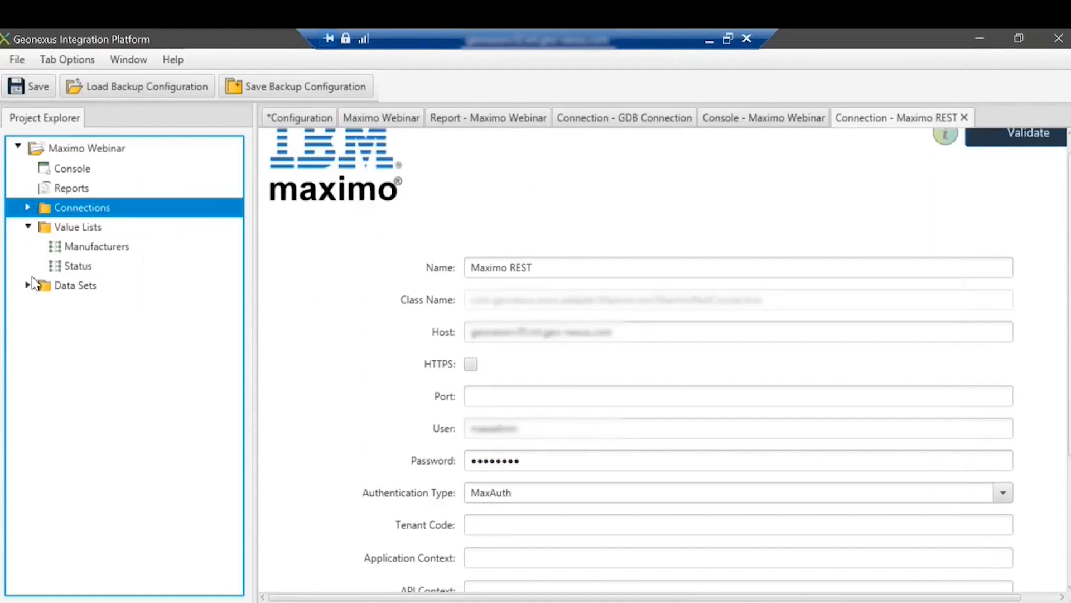
pyautogui.click(111, 247)
pyautogui.doubleClick(112, 247)
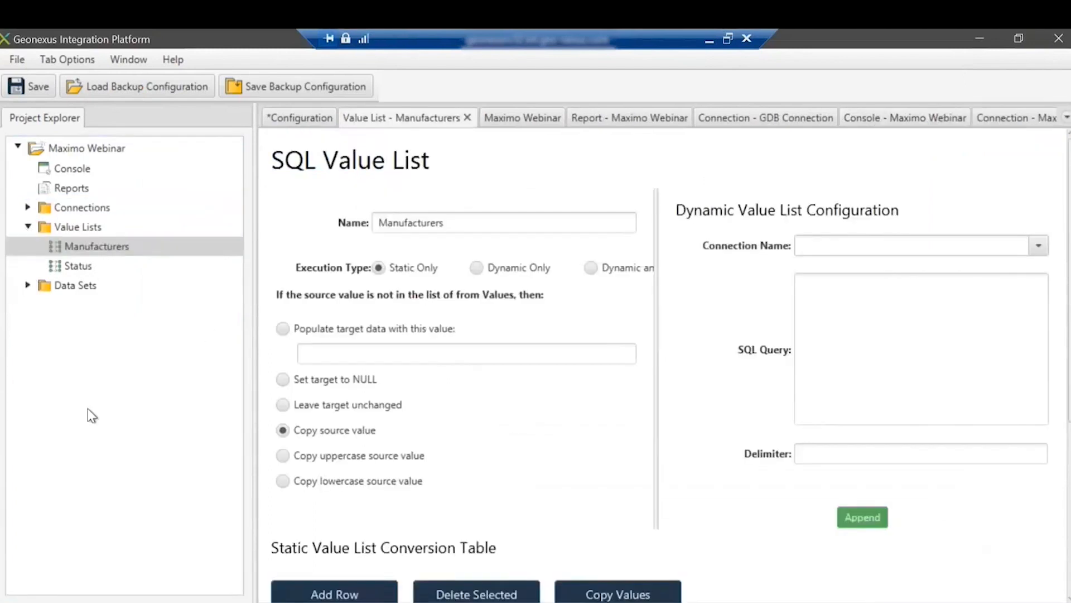
pyautogui.scroll(-1, 281, 391)
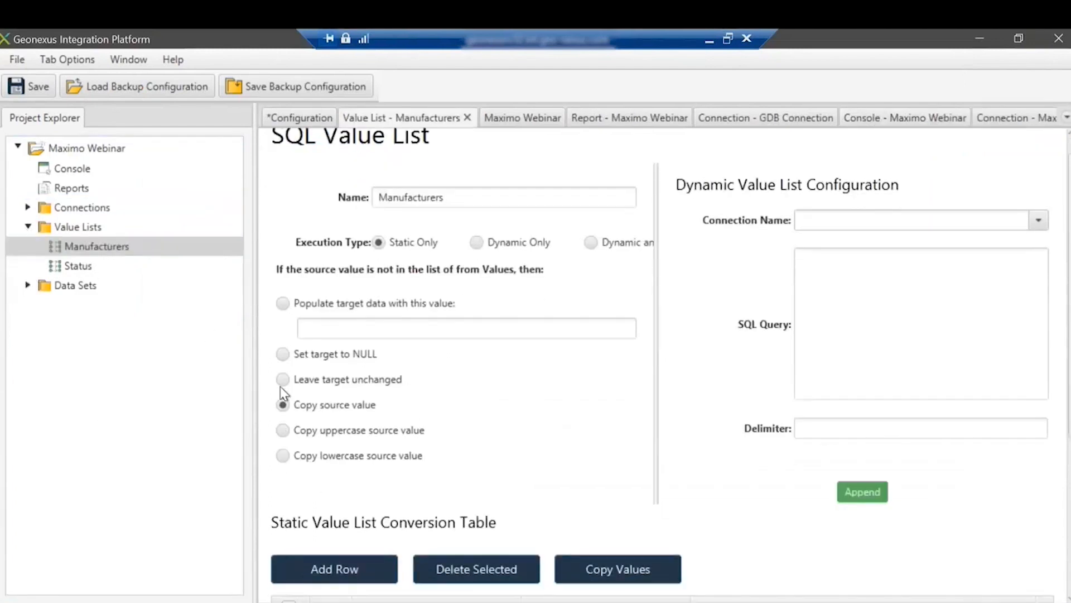
# Expand the Data Sets folder and open the GIS Transformer Bank data source of the Transformer Bank data set
pyautogui.click(28, 285)
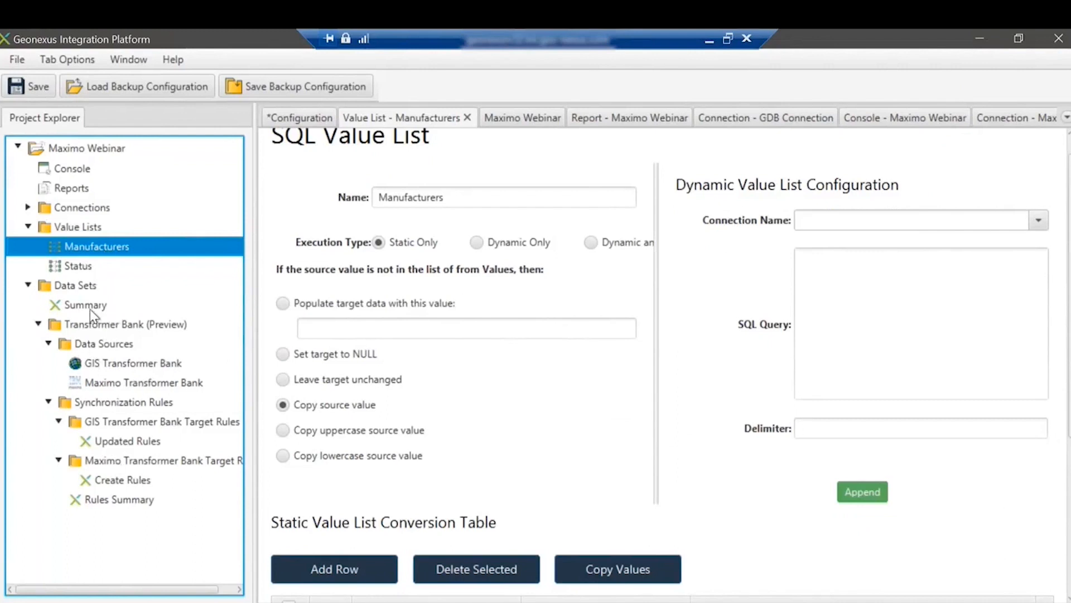
pyautogui.click(90, 285)
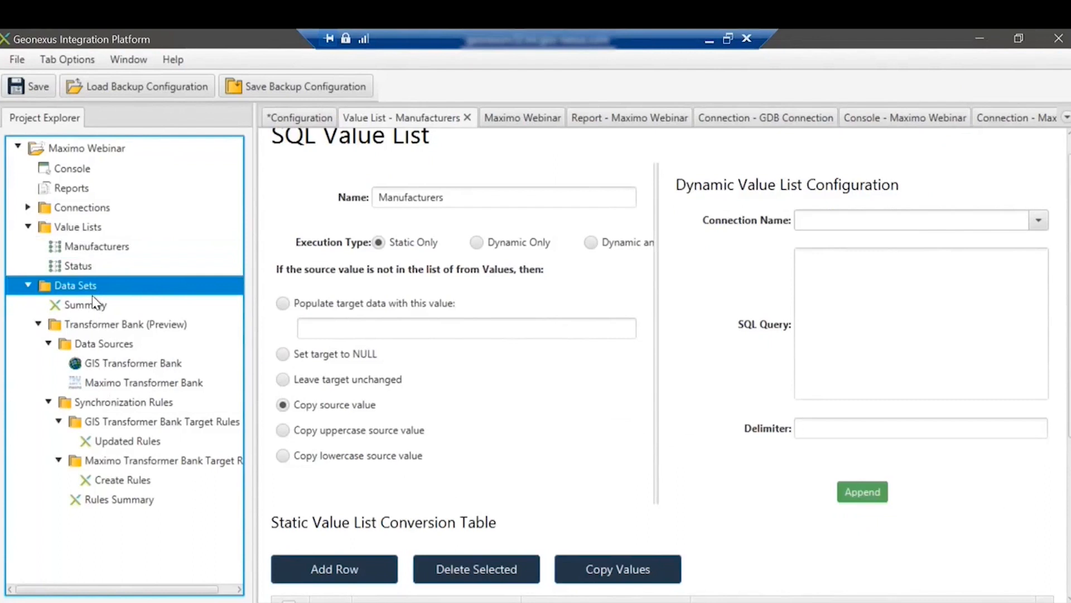
pyautogui.click(106, 328)
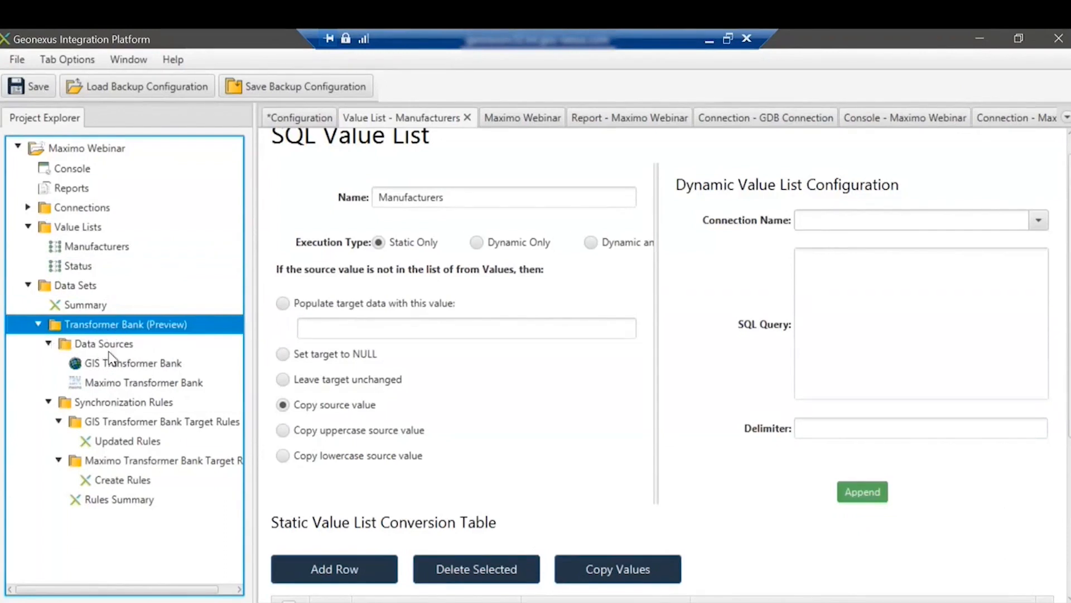
pyautogui.click(131, 365)
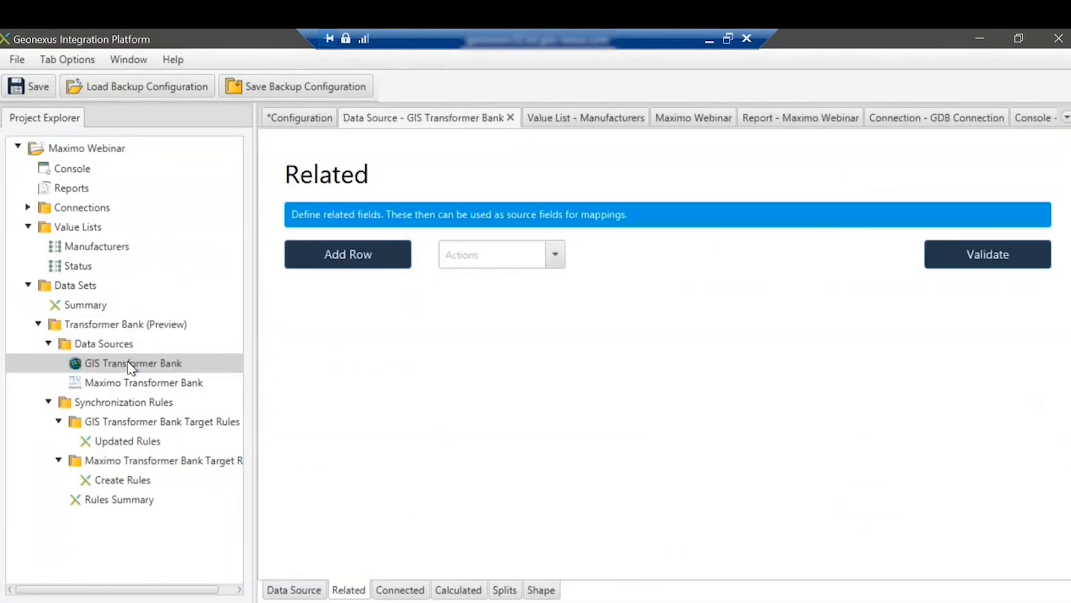
# Close all open editor tabs and reopen the GIS Transformer Bank data source on its main settings
pyautogui.click(62, 55)
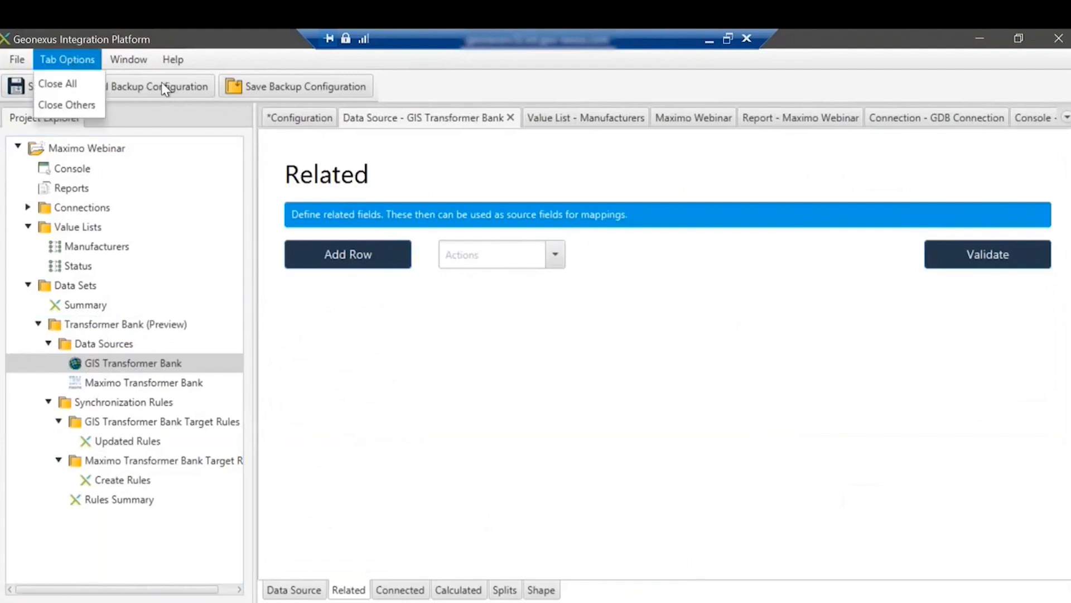
pyautogui.click(59, 81)
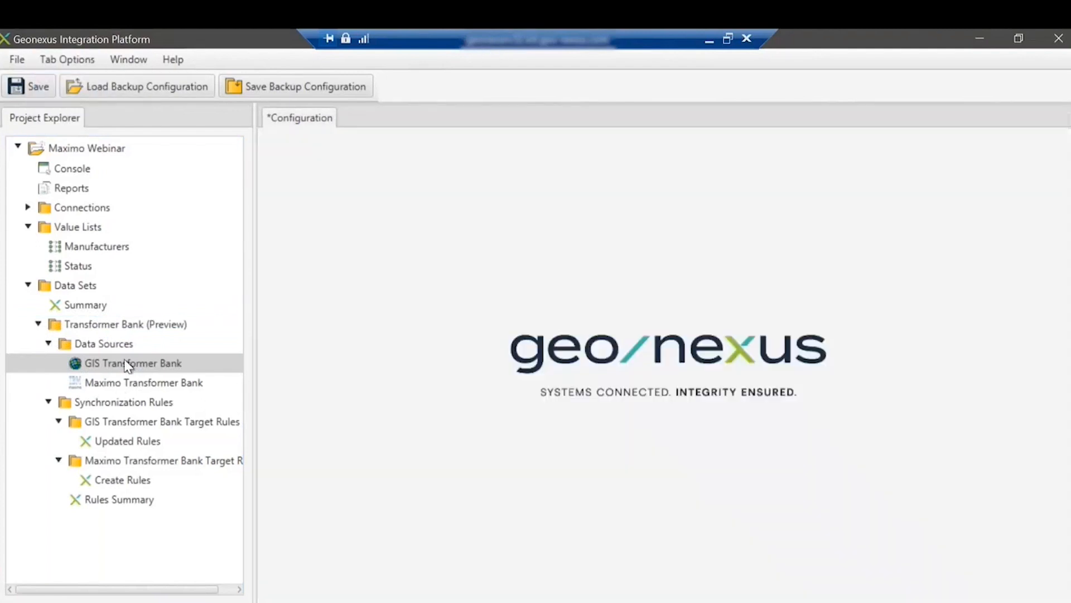
pyautogui.click(127, 364)
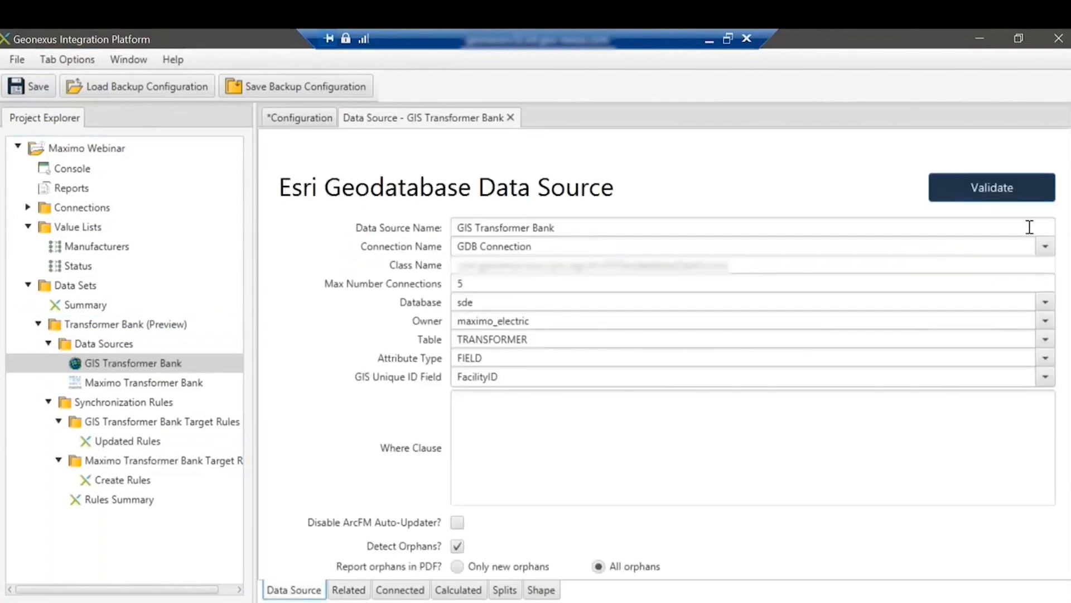
# Examine the GIS Transformer Bank data source's name, connection choices, table, attribute type options and GIS unique ID field
pyautogui.click(1046, 247)
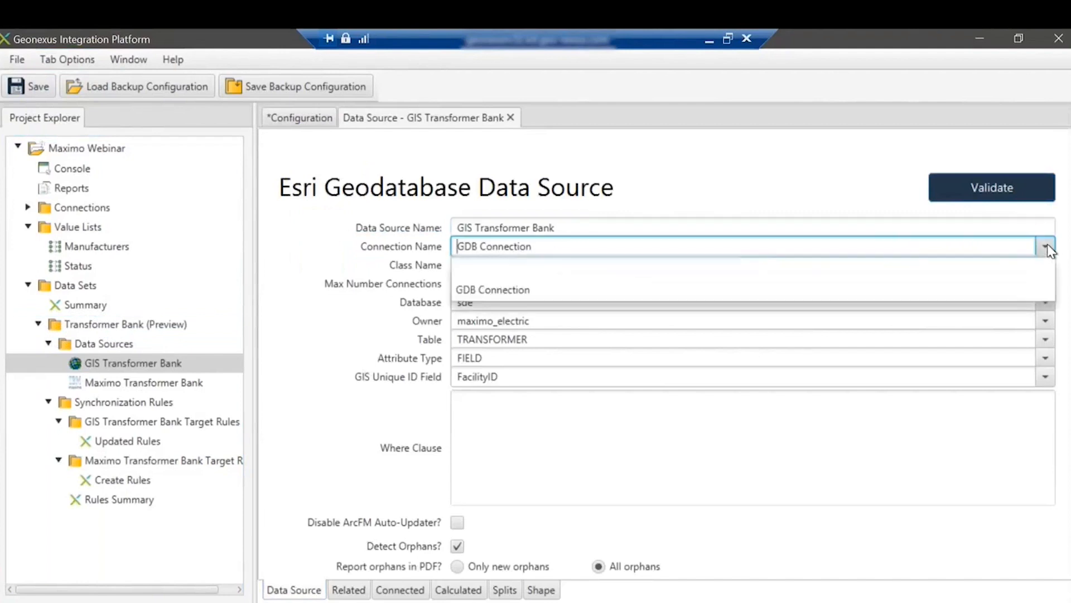
pyautogui.click(1046, 247)
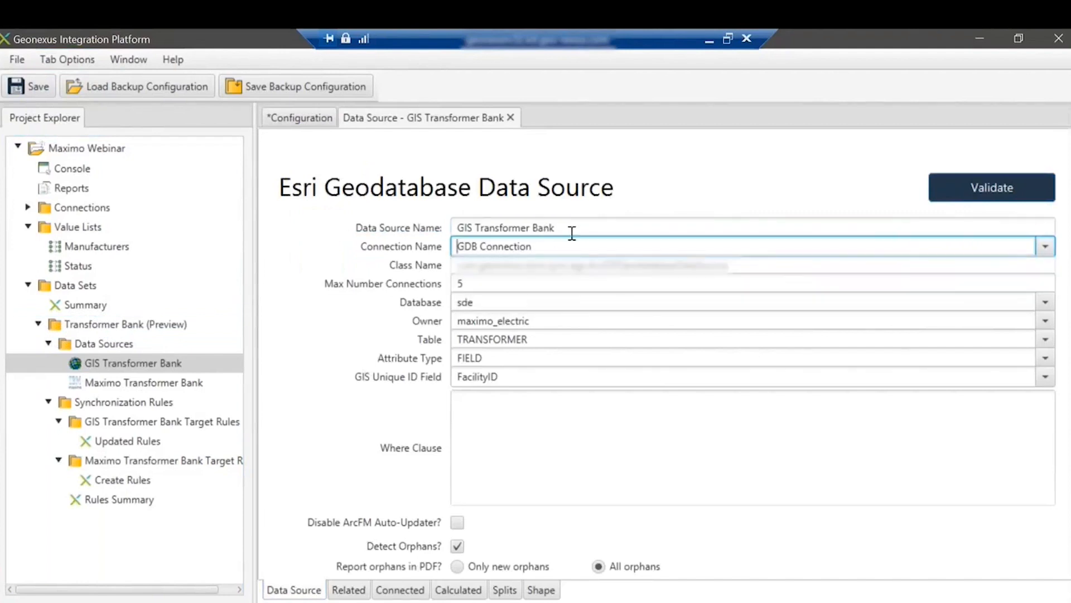
pyautogui.moveTo(569, 229); pyautogui.dragTo(488, 218)
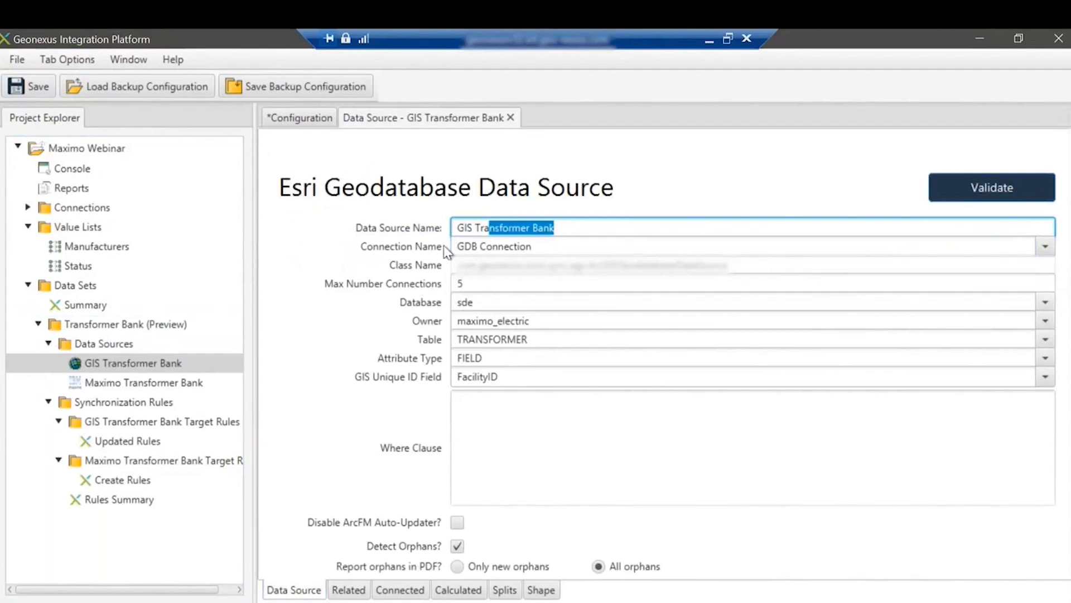
pyautogui.click(536, 341)
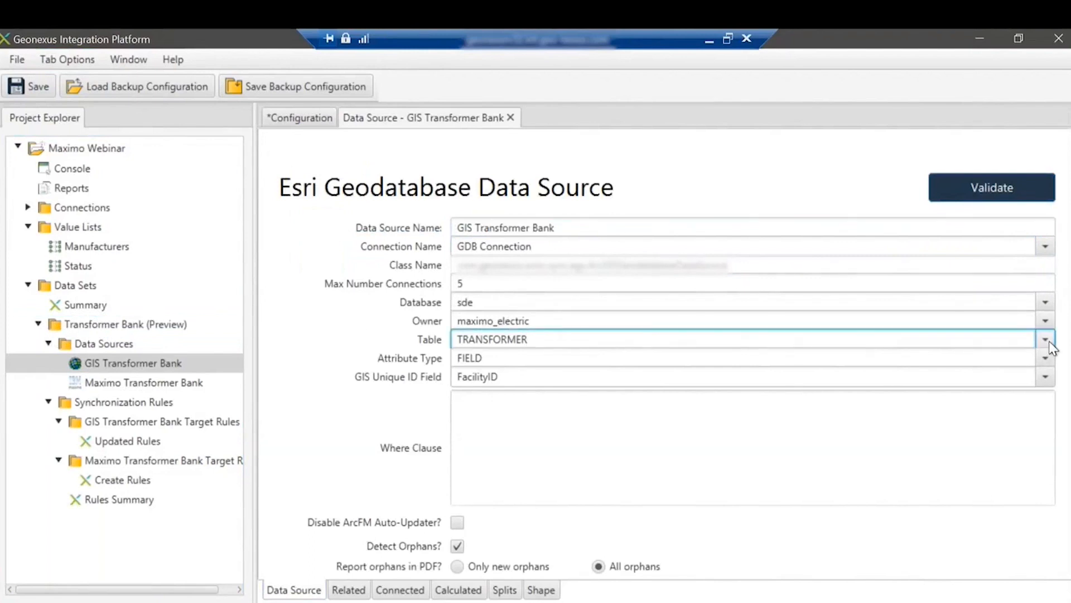
pyautogui.click(503, 358)
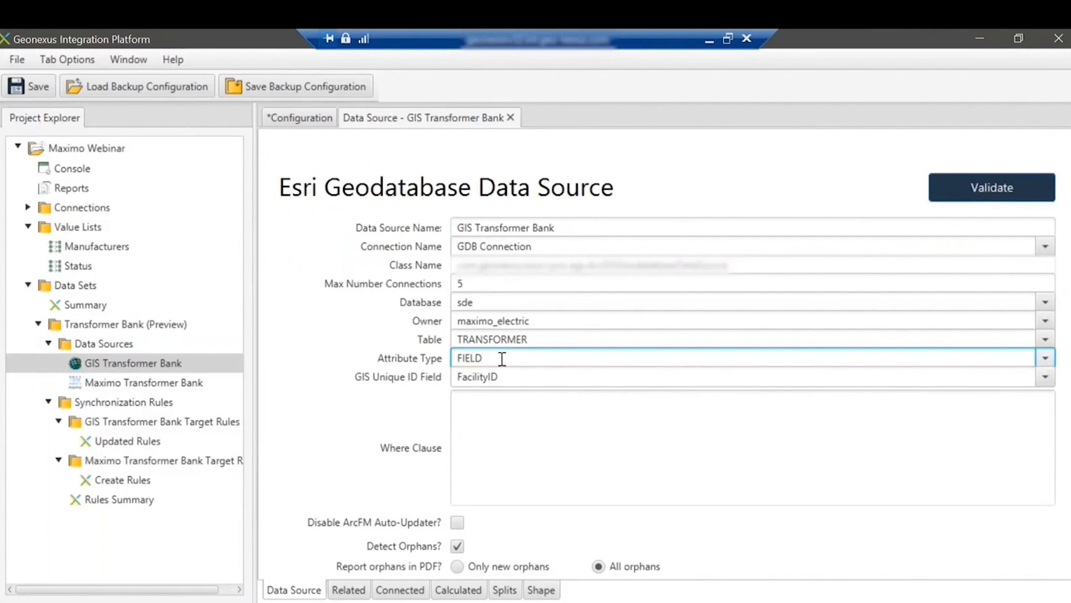
pyautogui.click(491, 377)
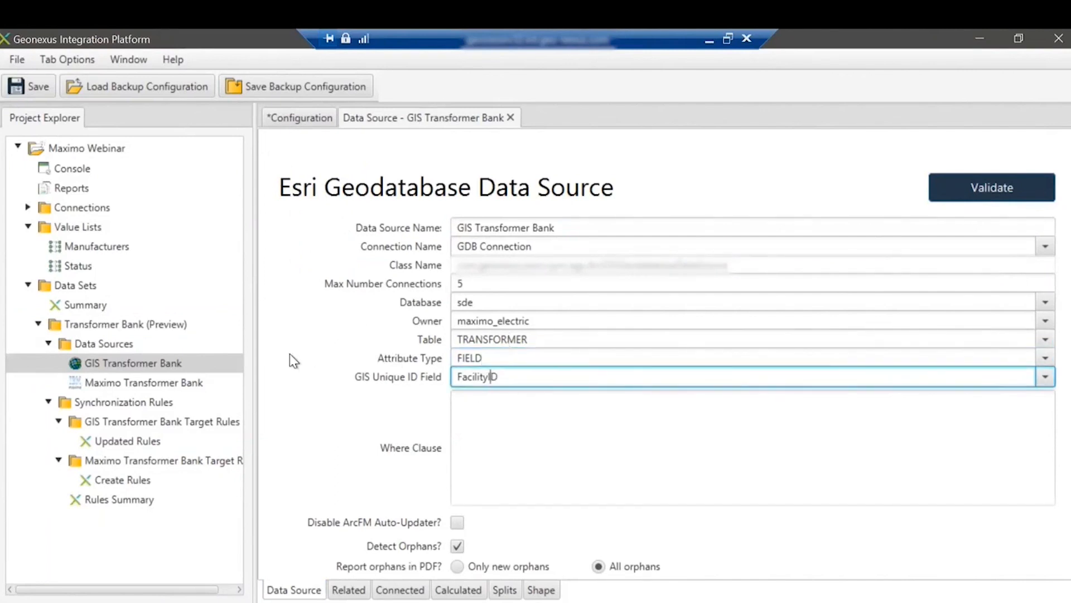
pyautogui.doubleClick(501, 339)
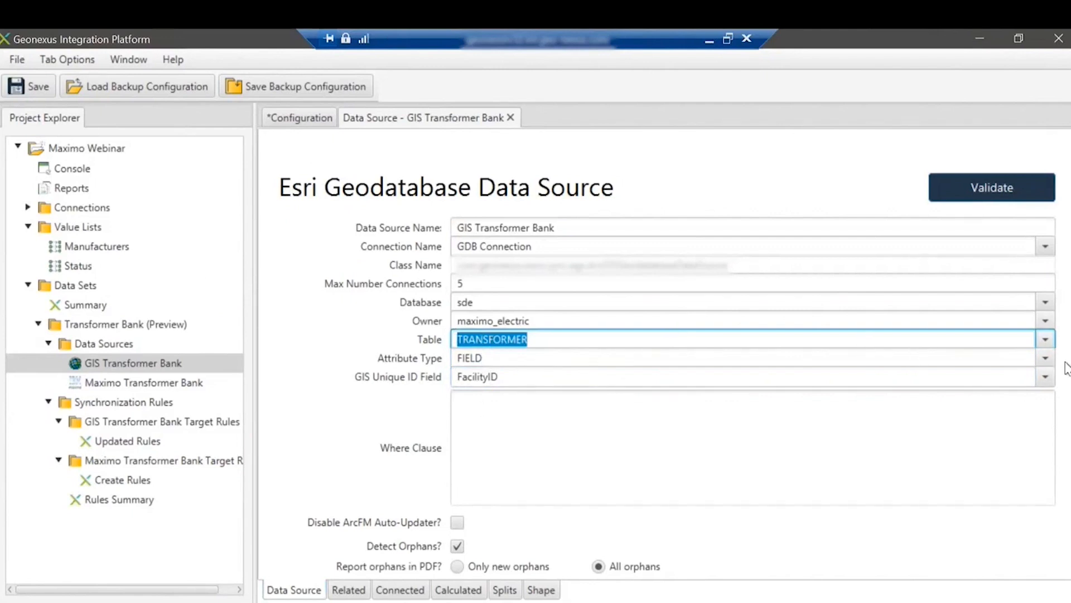
pyautogui.click(1045, 359)
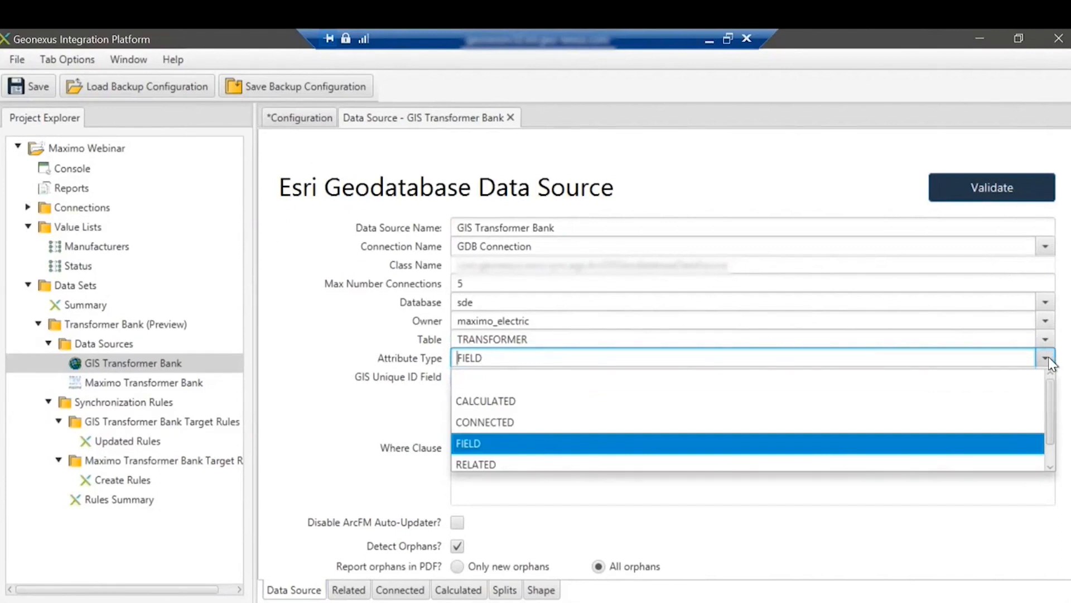
pyautogui.click(1051, 362)
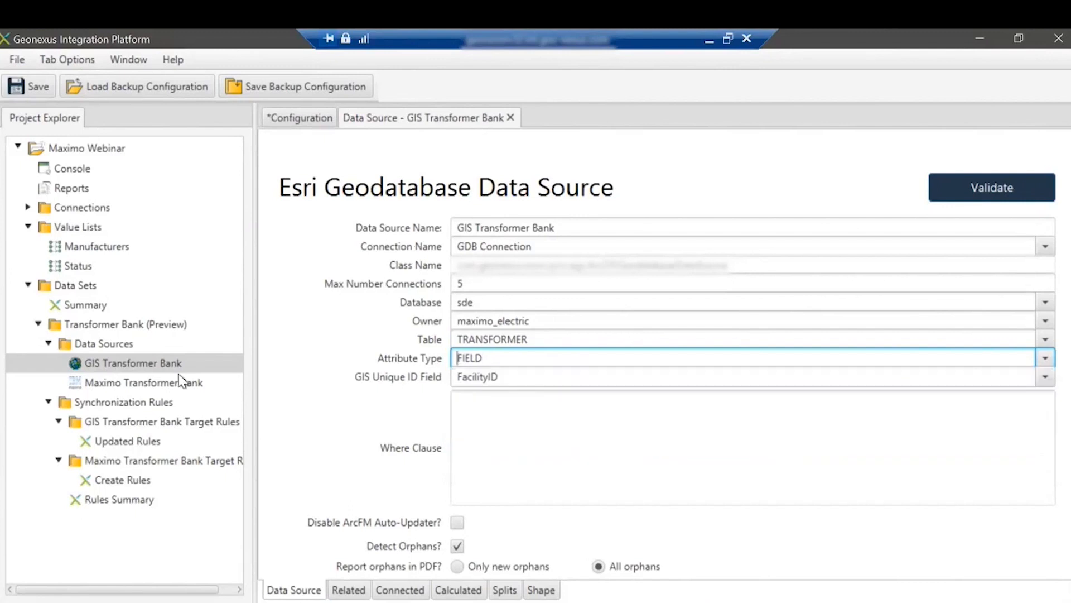
# Open the Maximo Transformer Bank data source, examine its name and connection, and locate the Maximo REST connection in the project tree
pyautogui.click(123, 385)
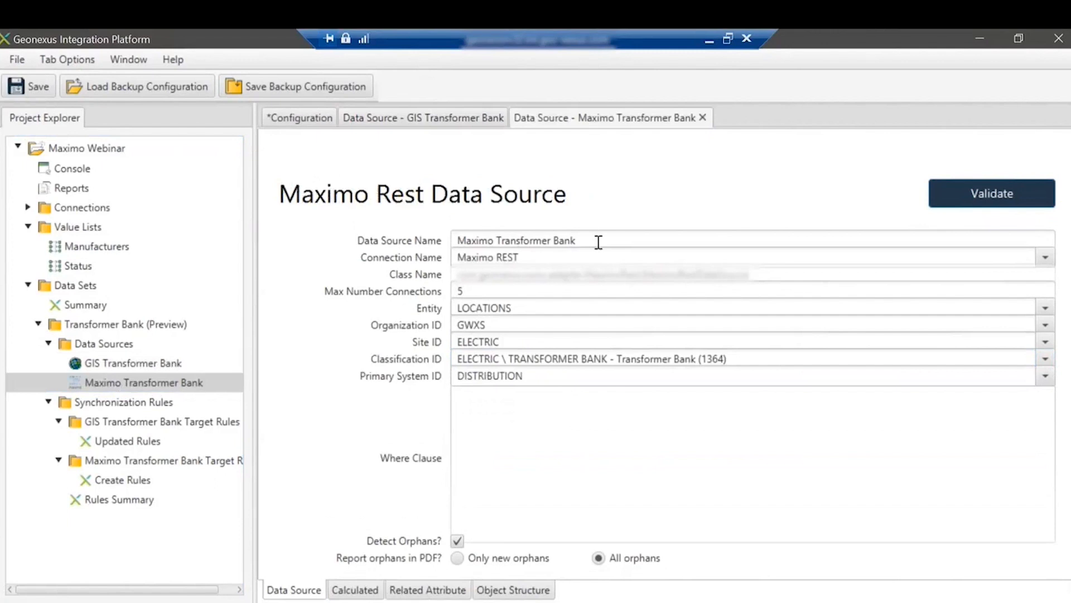
pyautogui.click(535, 233)
pyautogui.moveTo(535, 233); pyautogui.dragTo(430, 230)
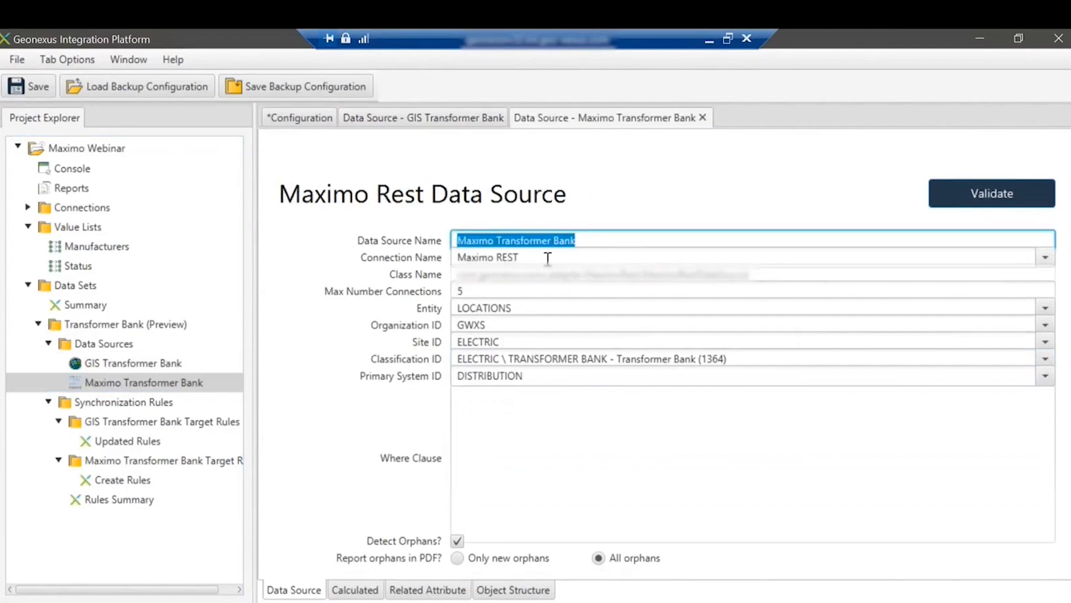
pyautogui.moveTo(544, 259); pyautogui.dragTo(442, 258)
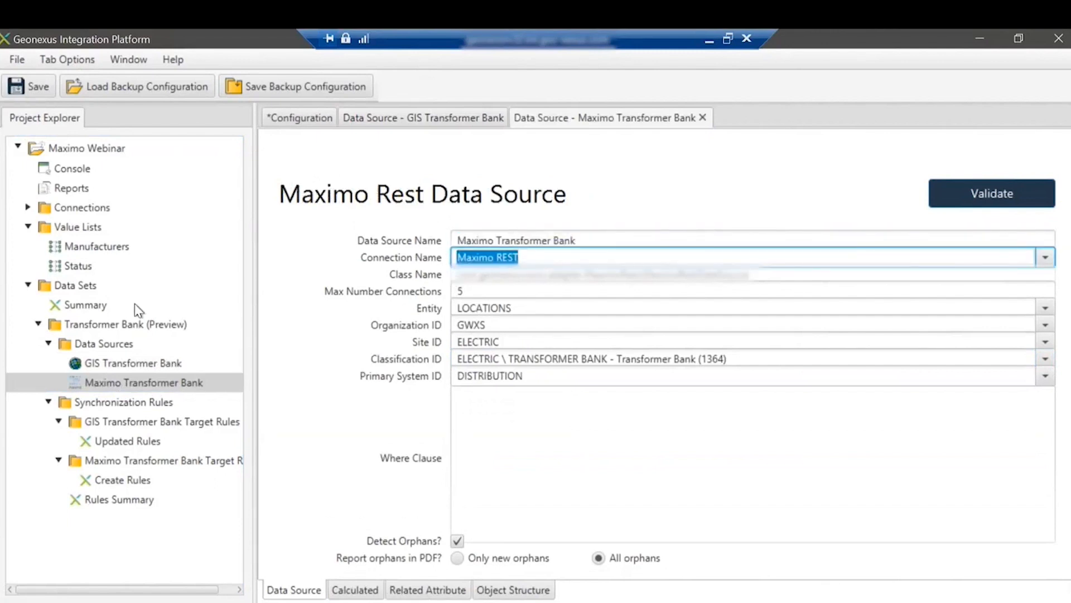
pyautogui.click(27, 208)
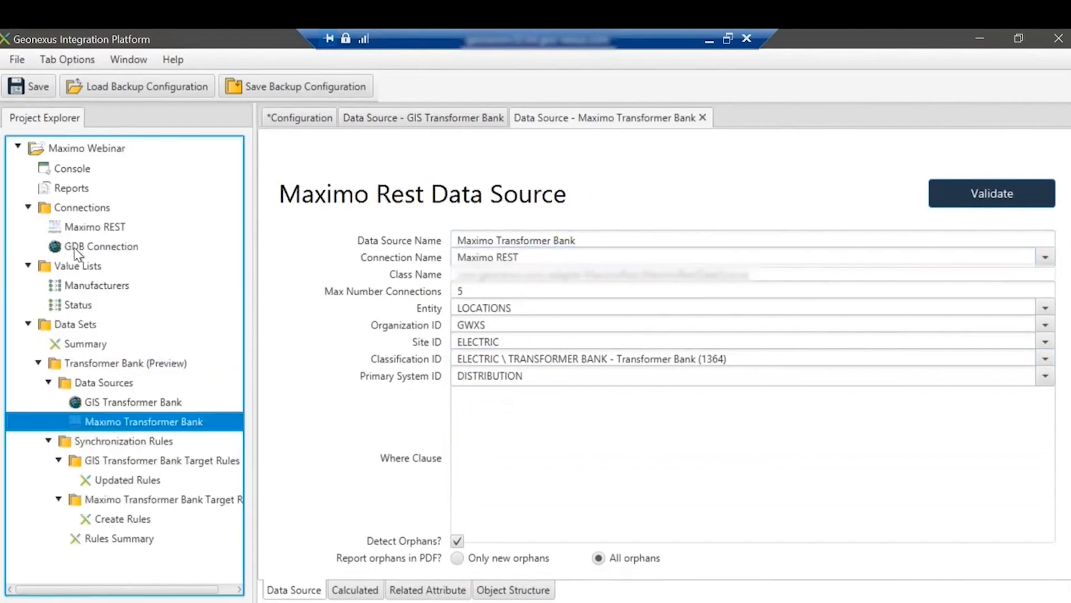
pyautogui.click(88, 227)
pyautogui.click(360, 322)
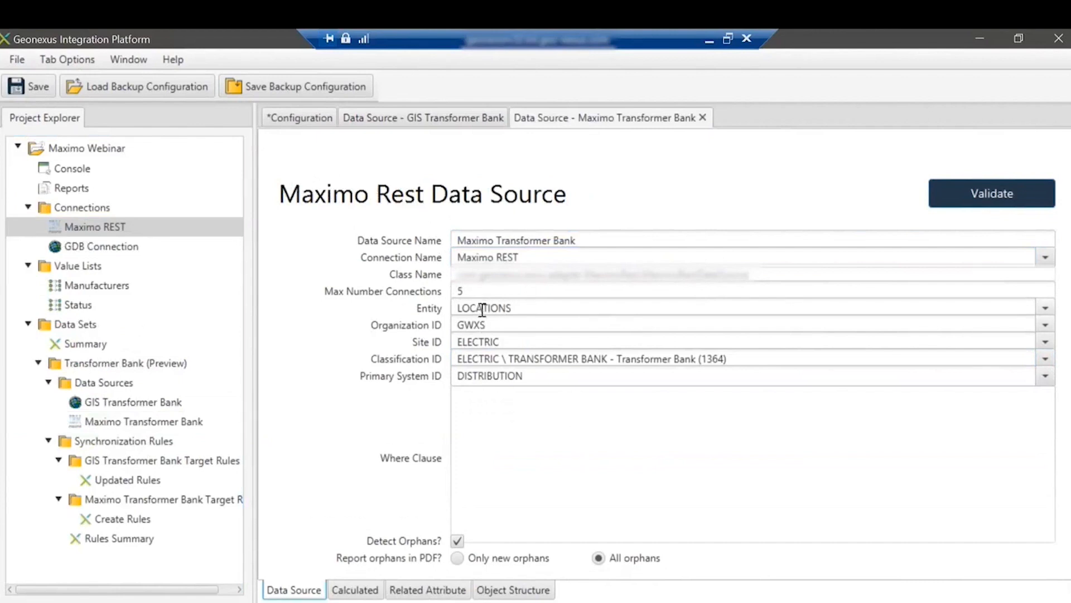
# Browse the entities available for the Maximo Transformer Bank data source and close the list without choosing another
pyautogui.click(1048, 310)
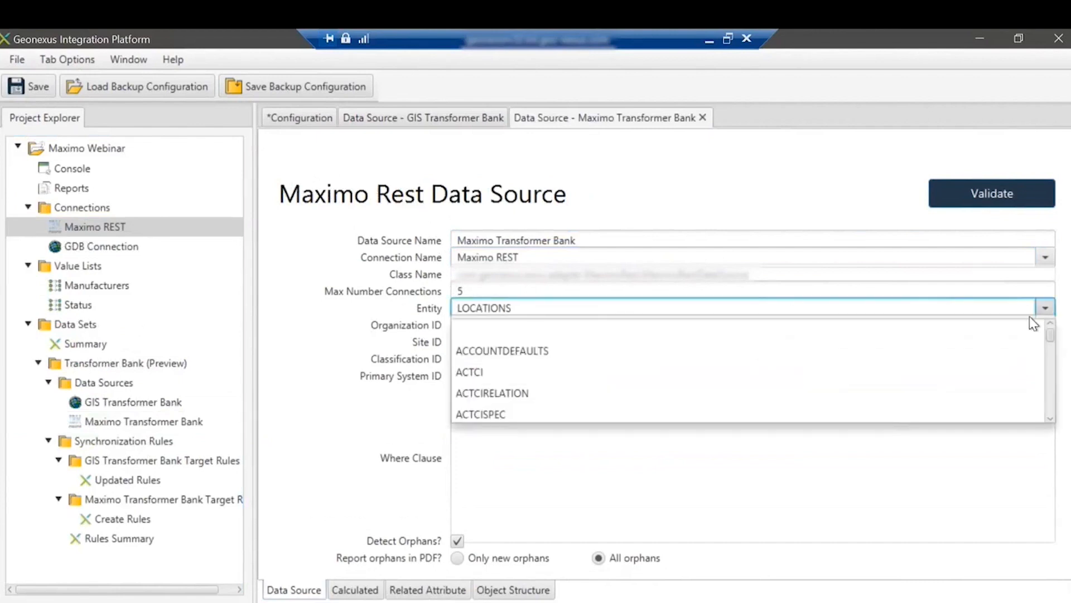
pyautogui.scroll(-5, 701, 387)
pyautogui.scroll(-4, 701, 385)
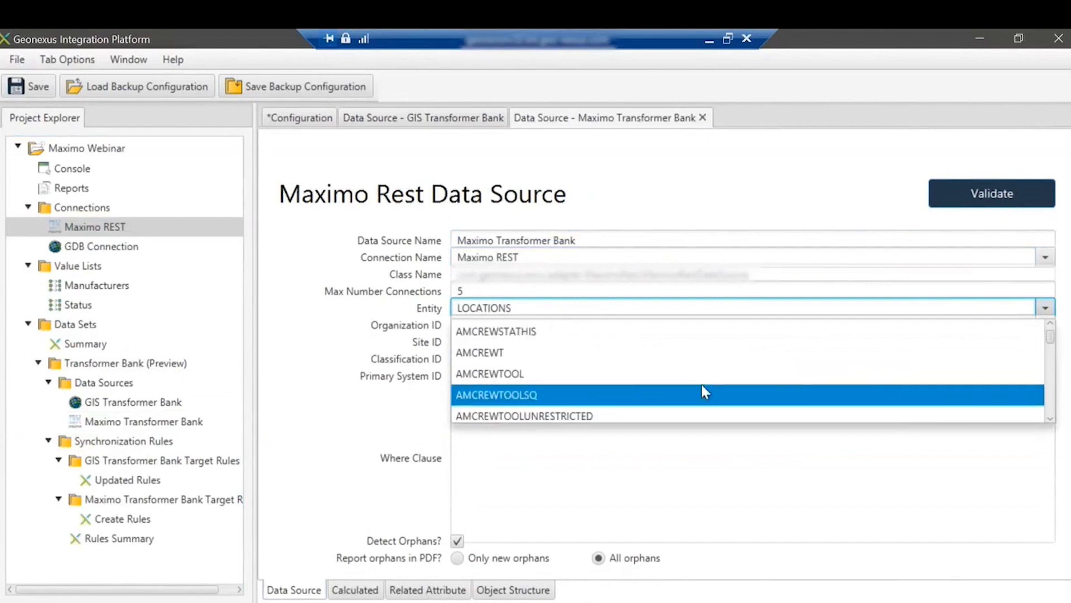
pyautogui.scroll(-10, 706, 375)
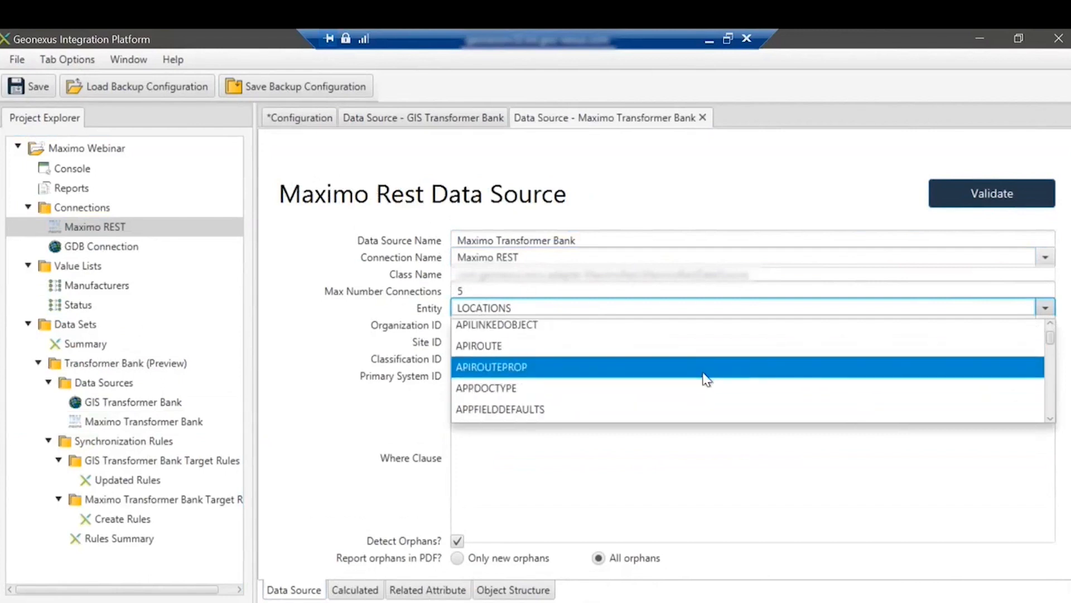
pyautogui.click(1053, 309)
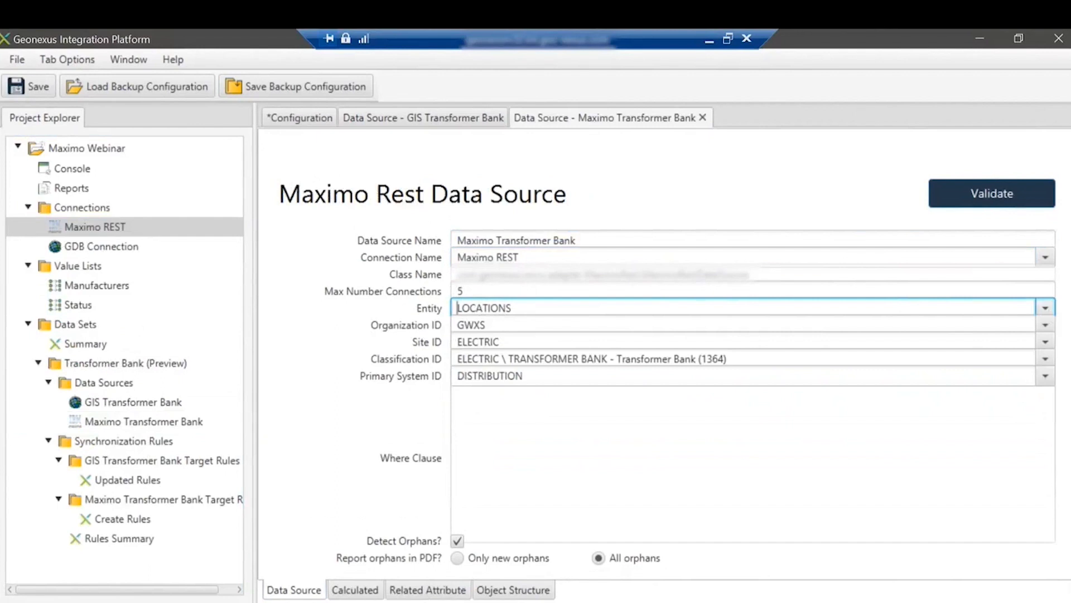
# Review the Maximo data source's organization ID, site ID, classification ID, primary system ID and where clause
pyautogui.click(494, 326)
pyautogui.click(506, 338)
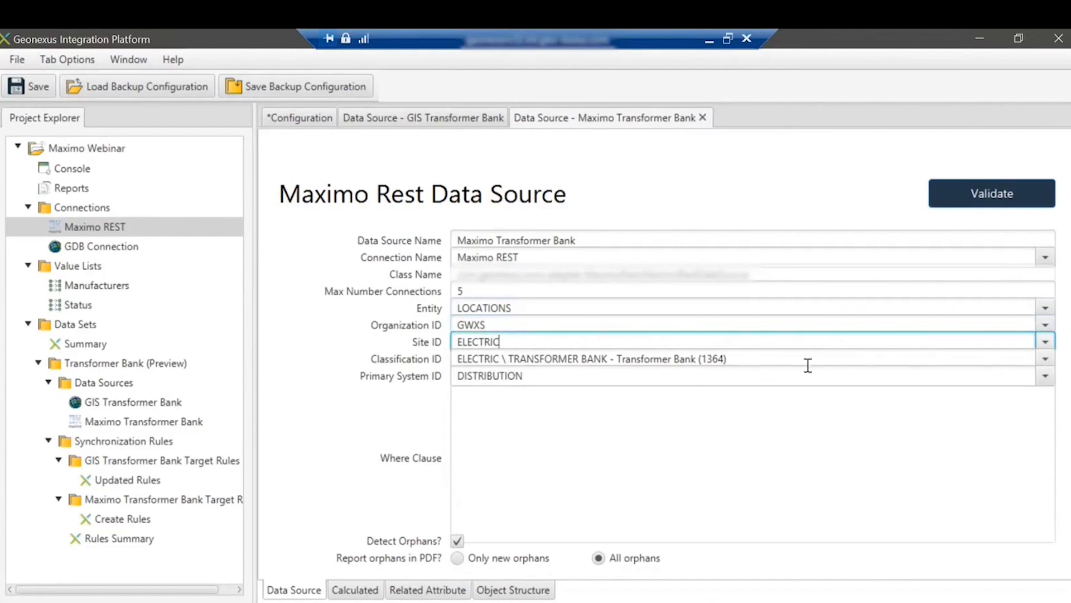
pyautogui.click(649, 362)
pyautogui.click(564, 374)
pyautogui.click(546, 481)
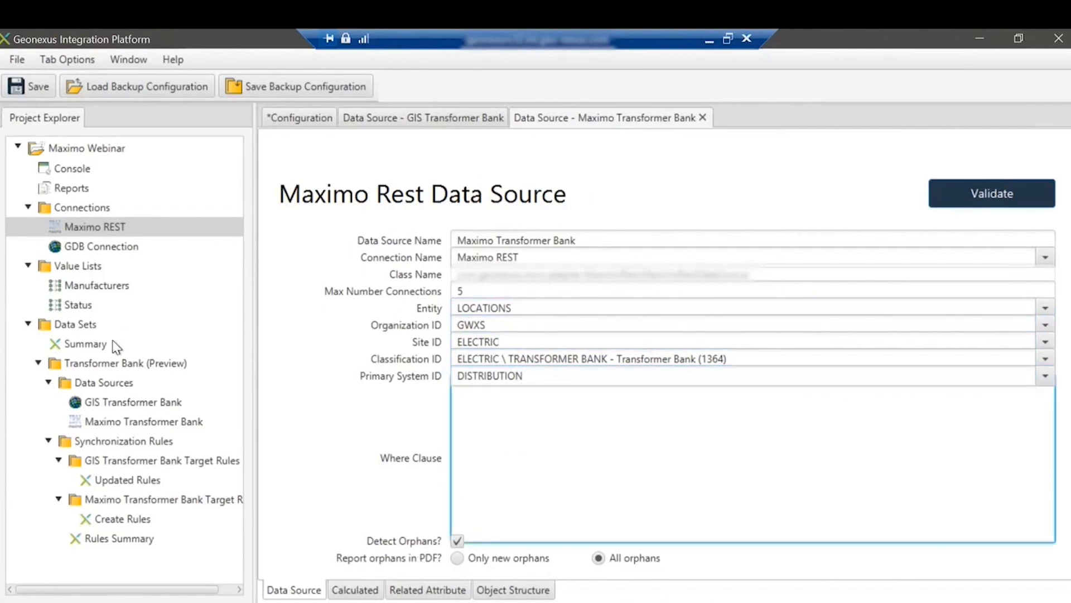
# Collapse the Data Sources folder and open the Transformer Bank data set's settings
pyautogui.doubleClick(105, 386)
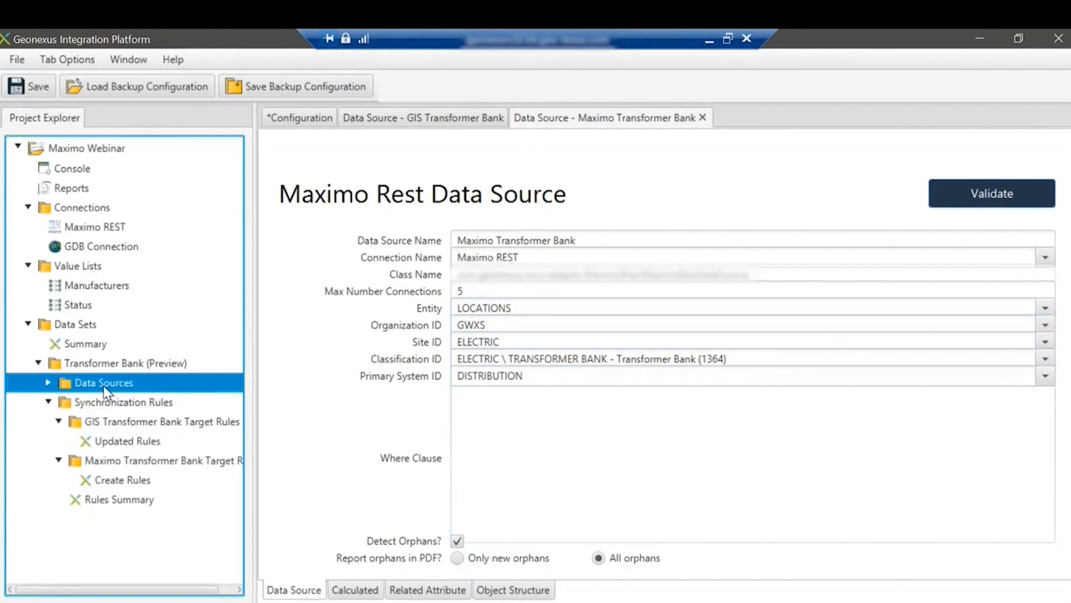
pyautogui.click(114, 367)
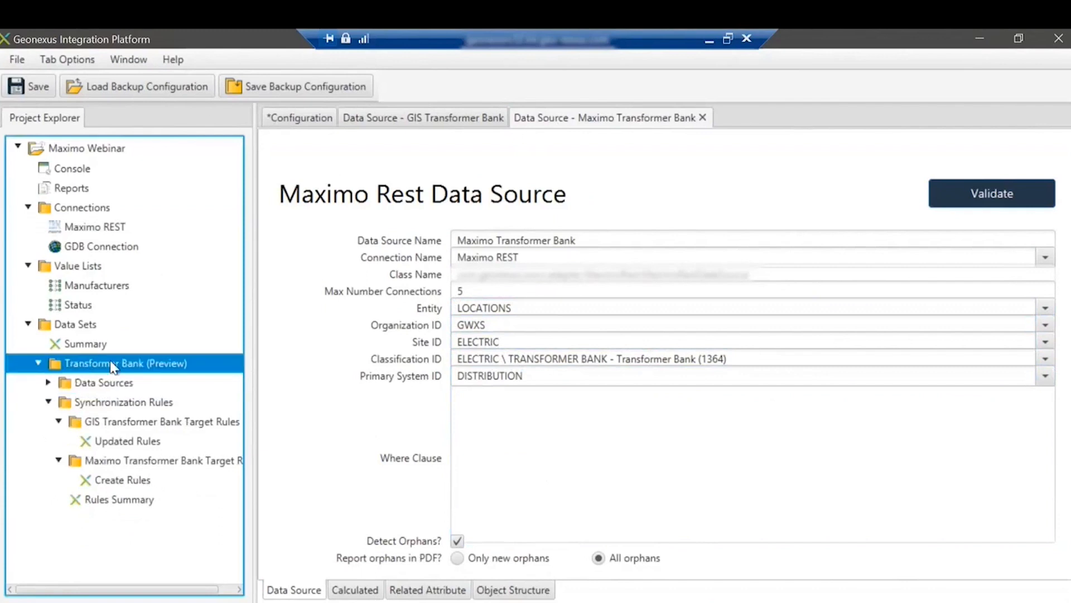
pyautogui.doubleClick(114, 367)
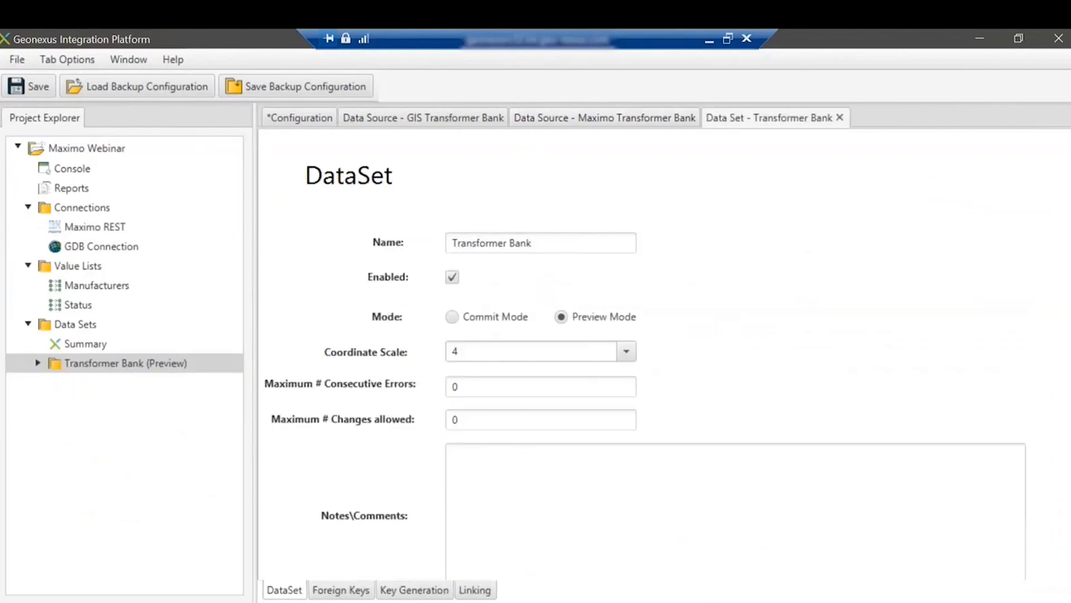
# Examine the Transformer Bank data set's foreign keys, covering the source and target key mappings and their enabled state
pyautogui.click(346, 592)
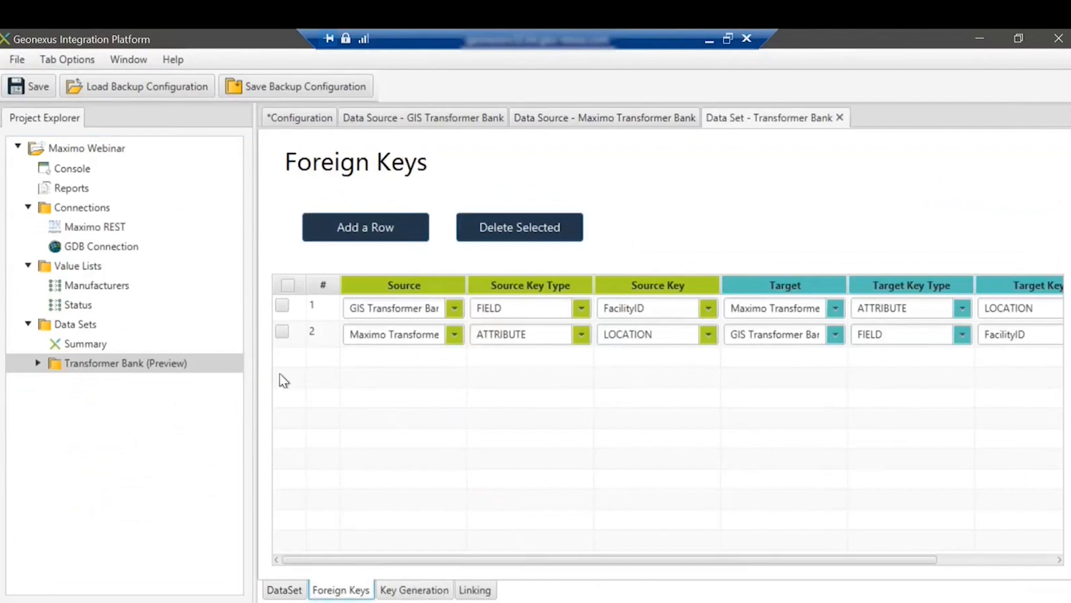
pyautogui.moveTo(567, 560)
pyautogui.mouseDown()
pyautogui.moveTo(595, 564)
pyautogui.moveTo(576, 564)
pyautogui.mouseUp()
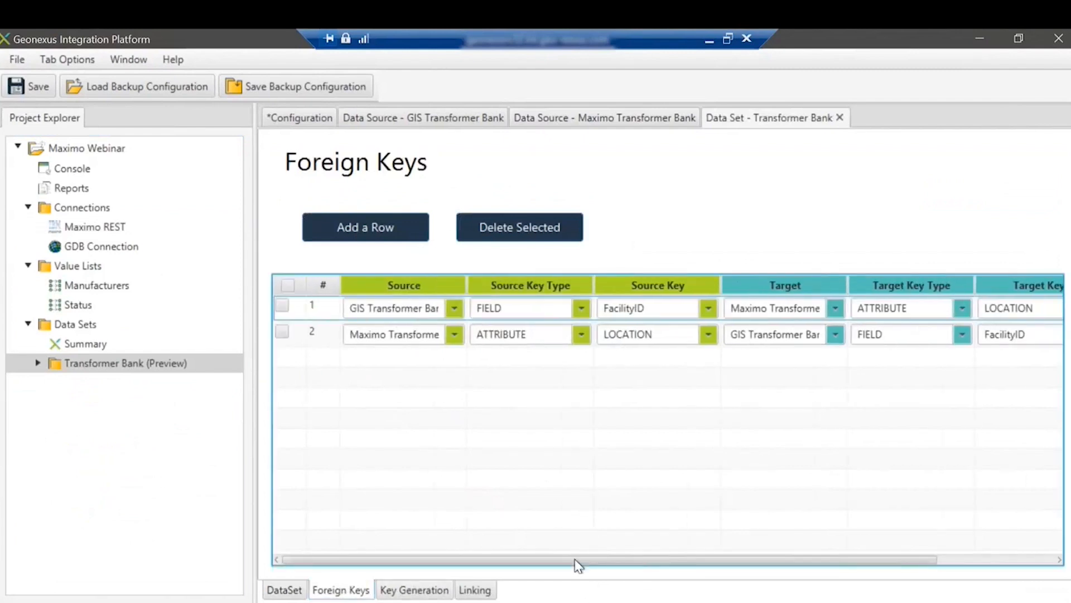
pyautogui.click(397, 334)
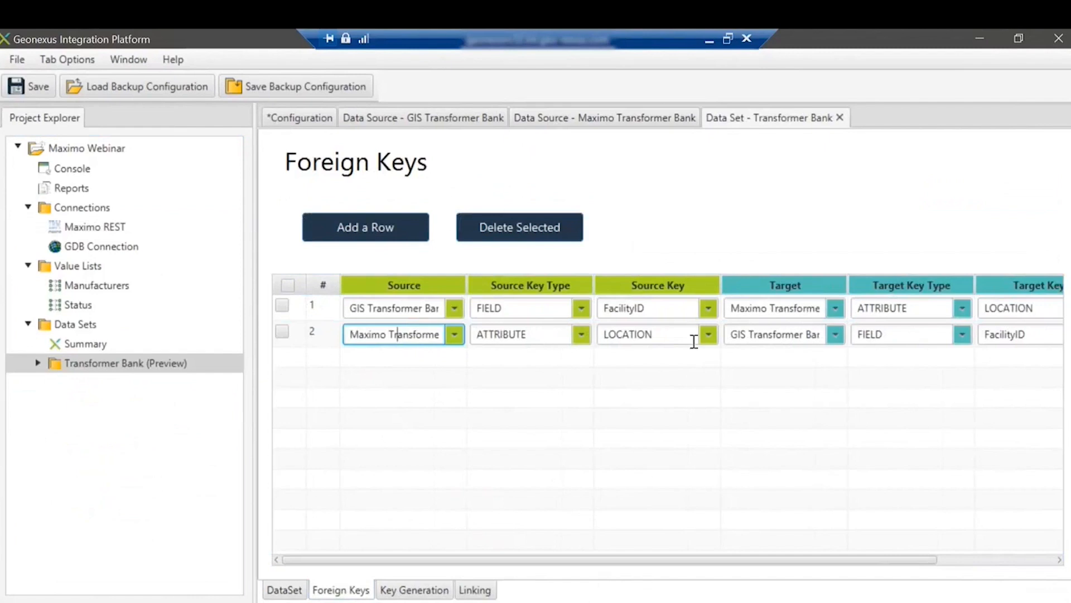
pyautogui.click(660, 334)
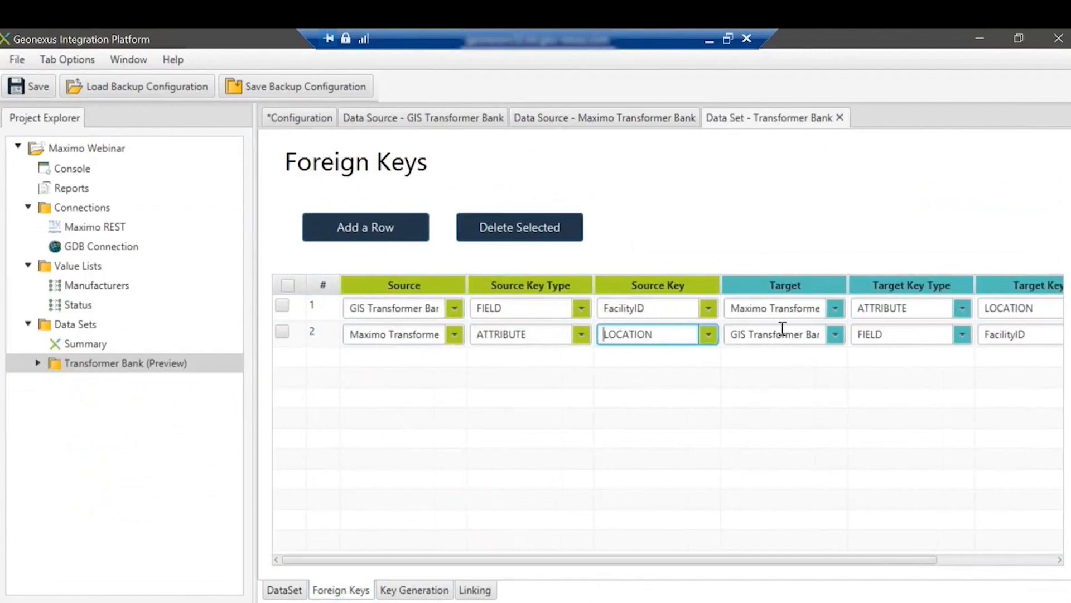
pyautogui.moveTo(813, 561); pyautogui.dragTo(915, 563)
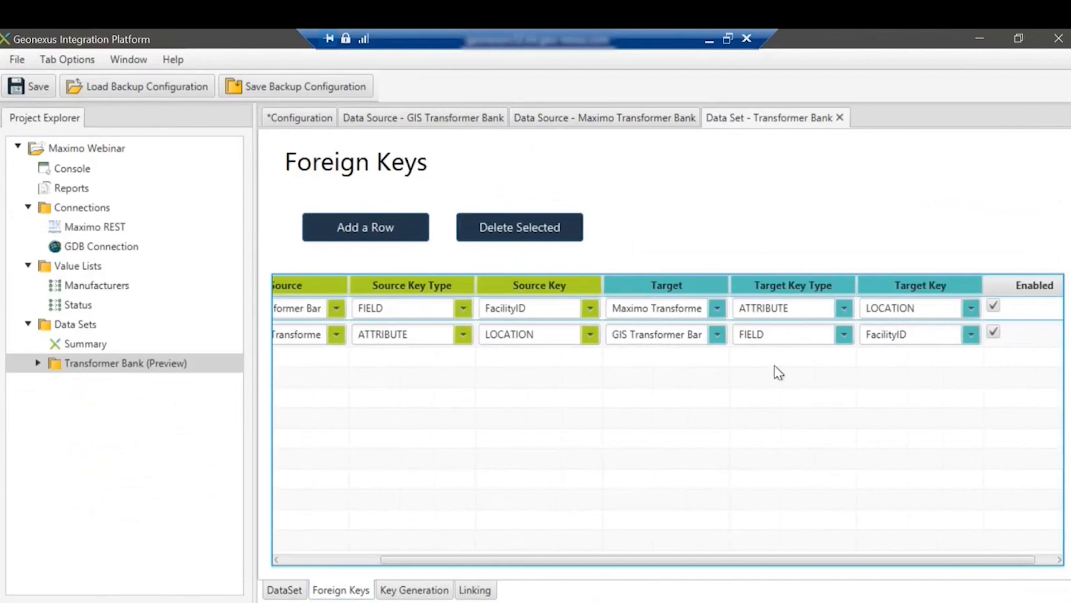
# Review the two foreign key rows from their selection boxes and source columns across to their target columns
pyautogui.moveTo(813, 560); pyautogui.dragTo(604, 545)
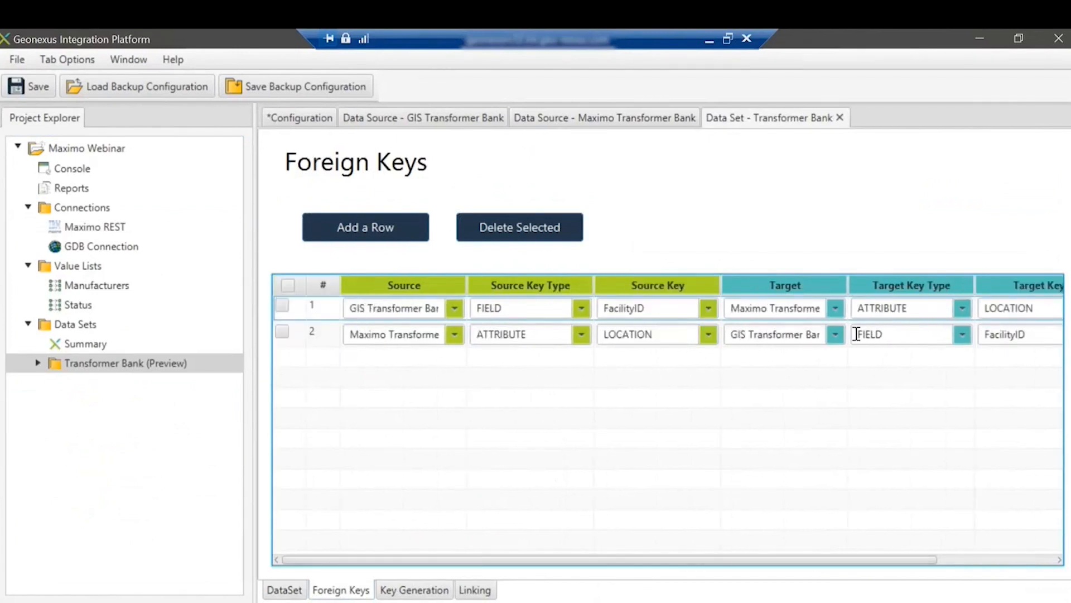
pyautogui.click(283, 306)
pyautogui.click(282, 334)
pyautogui.click(290, 286)
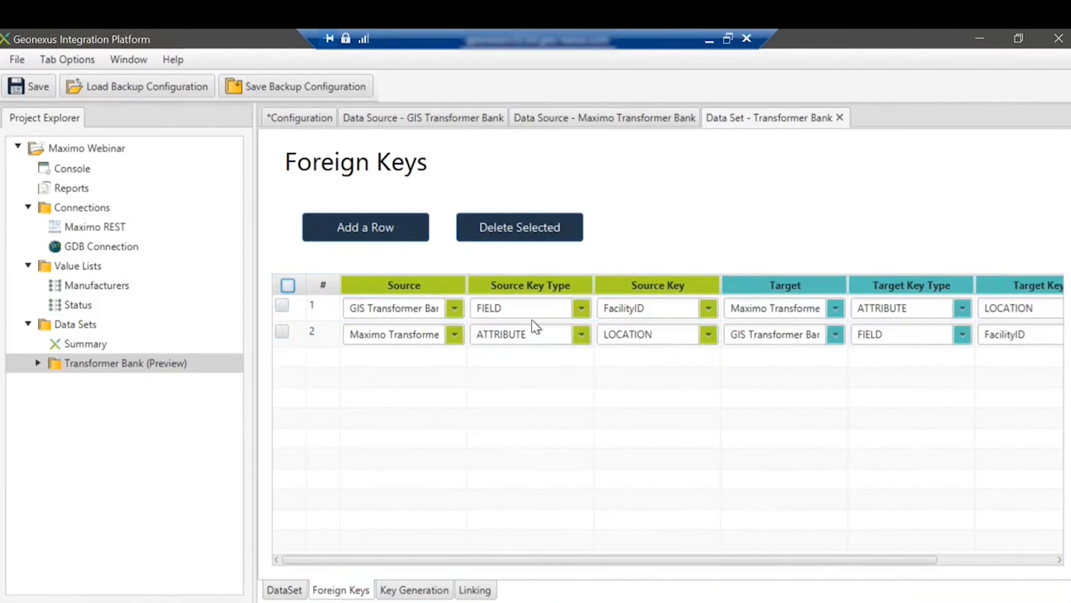
pyautogui.moveTo(828, 558); pyautogui.dragTo(777, 575)
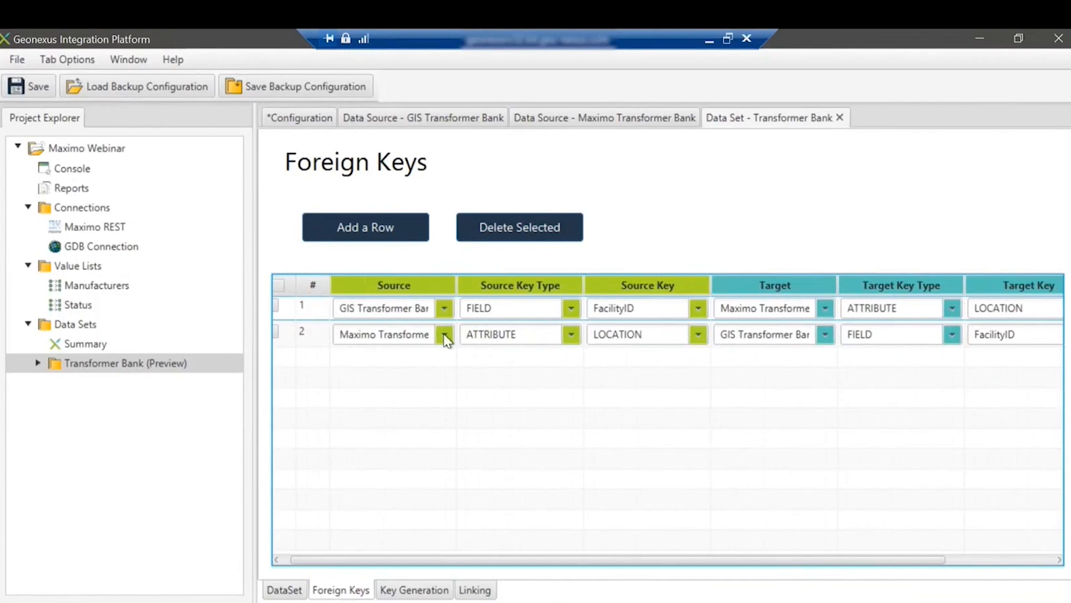
# Expand the Transformer Bank data set to view its synchronization rules, and close the data set's settings
pyautogui.click(38, 364)
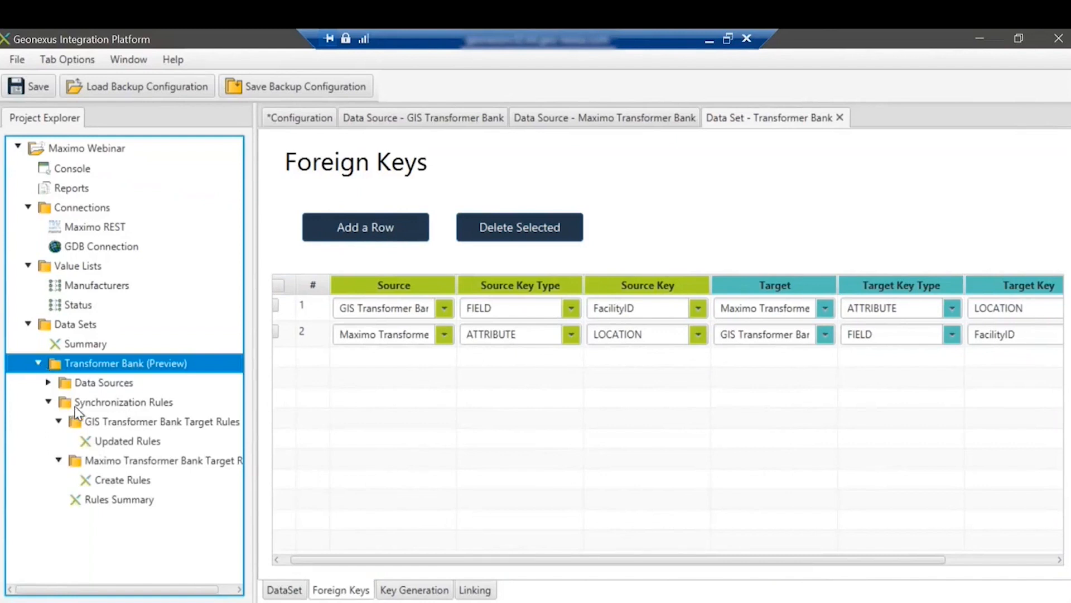
pyautogui.click(48, 383)
pyautogui.click(49, 383)
pyautogui.click(126, 402)
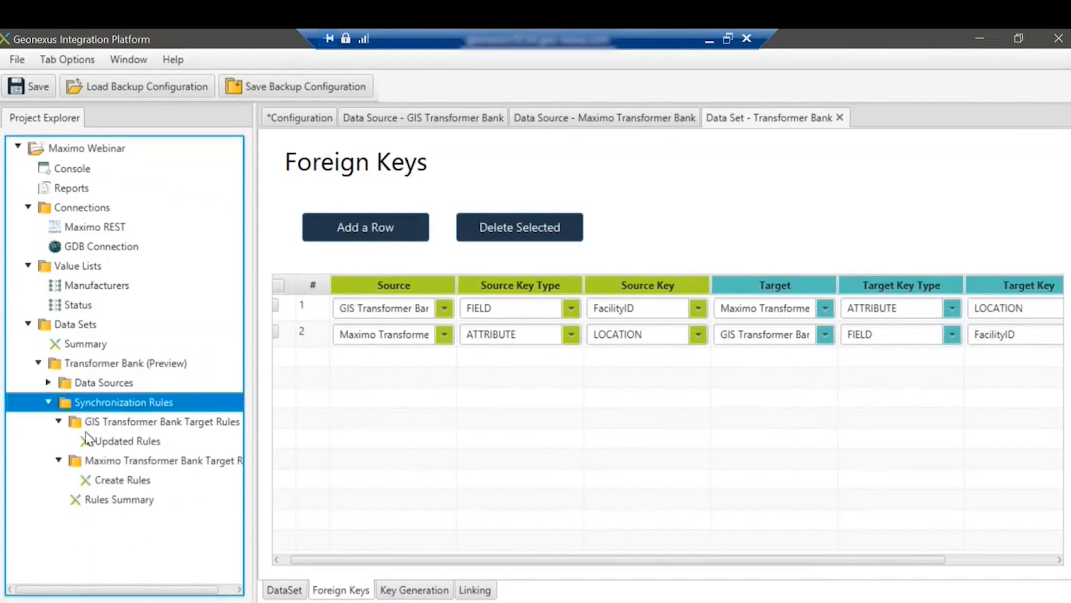
pyautogui.rightClick(92, 400)
pyautogui.click(138, 422)
pyautogui.click(840, 117)
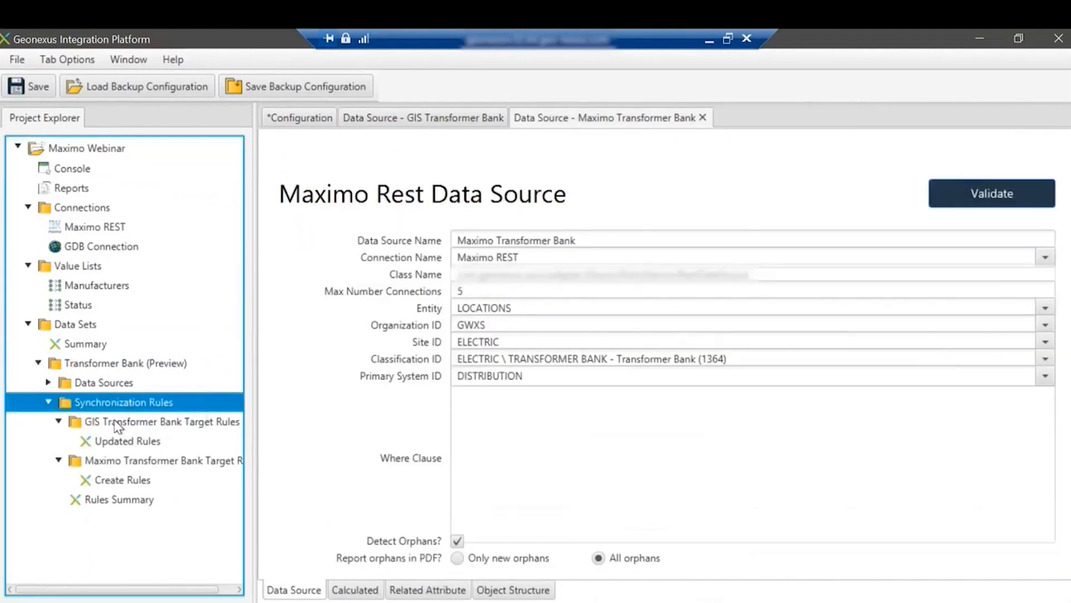
# Widen the project tree so the full names of the GIS and Maximo Transformer Bank target rules fit
pyautogui.click(159, 424)
pyautogui.moveTo(257, 446); pyautogui.dragTo(422, 447)
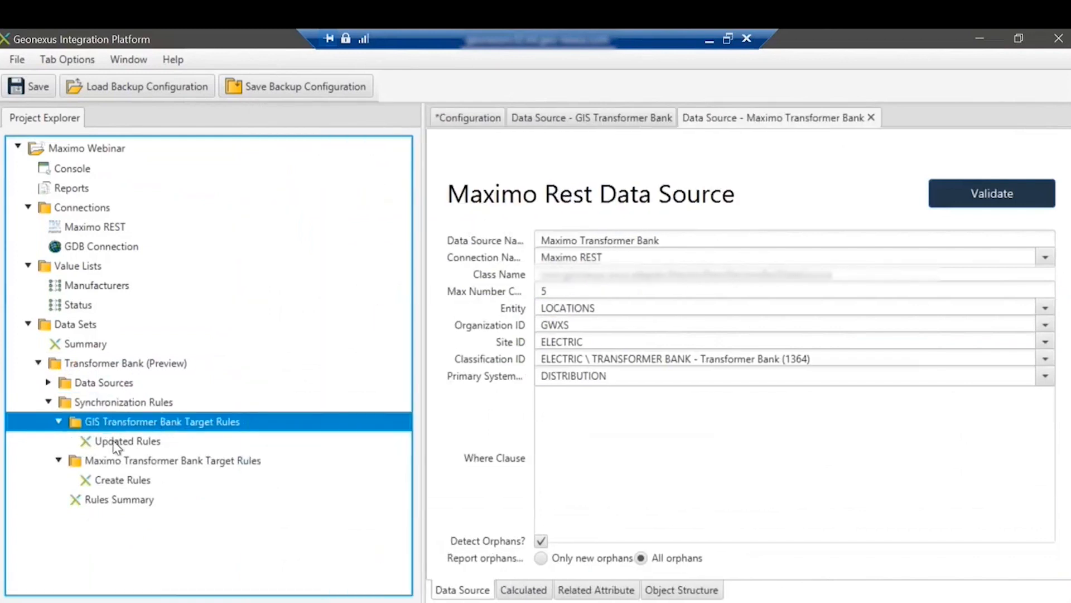
pyautogui.click(114, 446)
pyautogui.click(159, 480)
# Browse the mapping rule types offered for the GIS Transformer Bank target rules and dismiss the dialog without adding one
pyautogui.rightClick(194, 422)
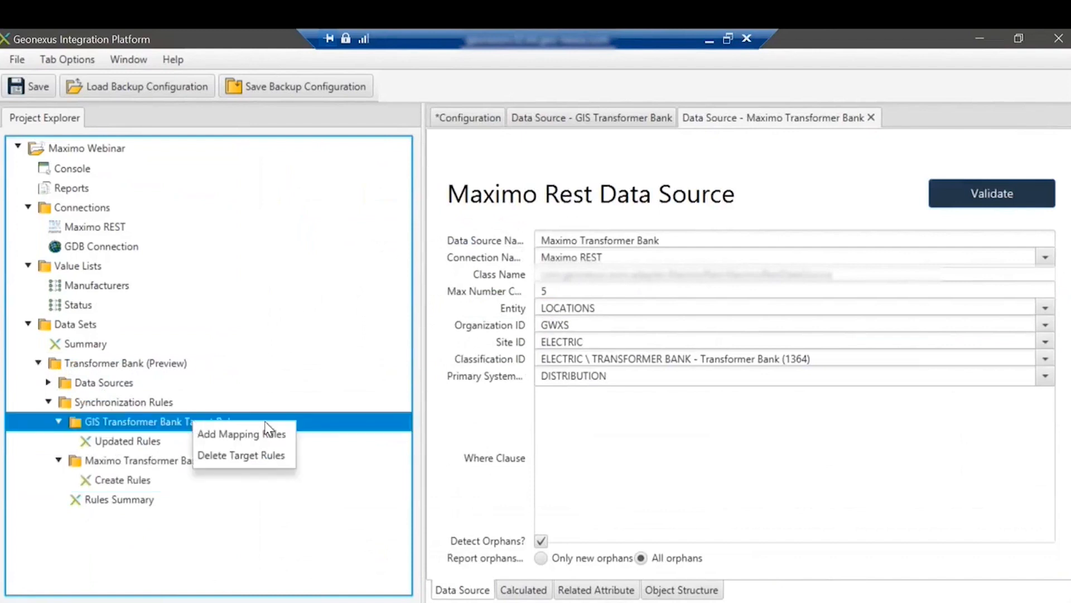
pyautogui.click(271, 434)
pyautogui.click(658, 262)
pyautogui.click(658, 260)
pyautogui.click(645, 259)
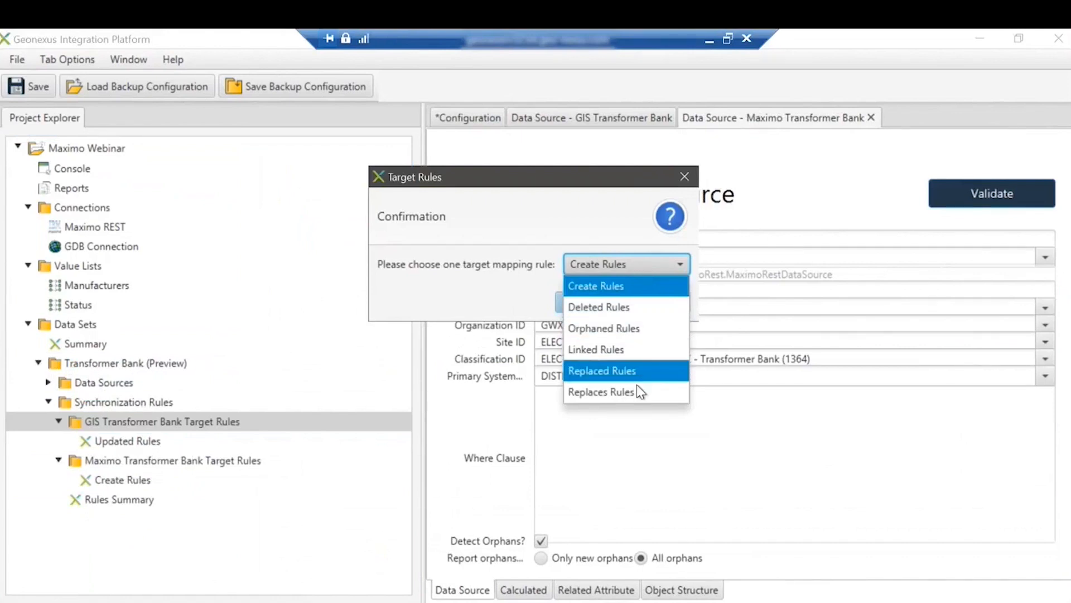
pyautogui.click(551, 245)
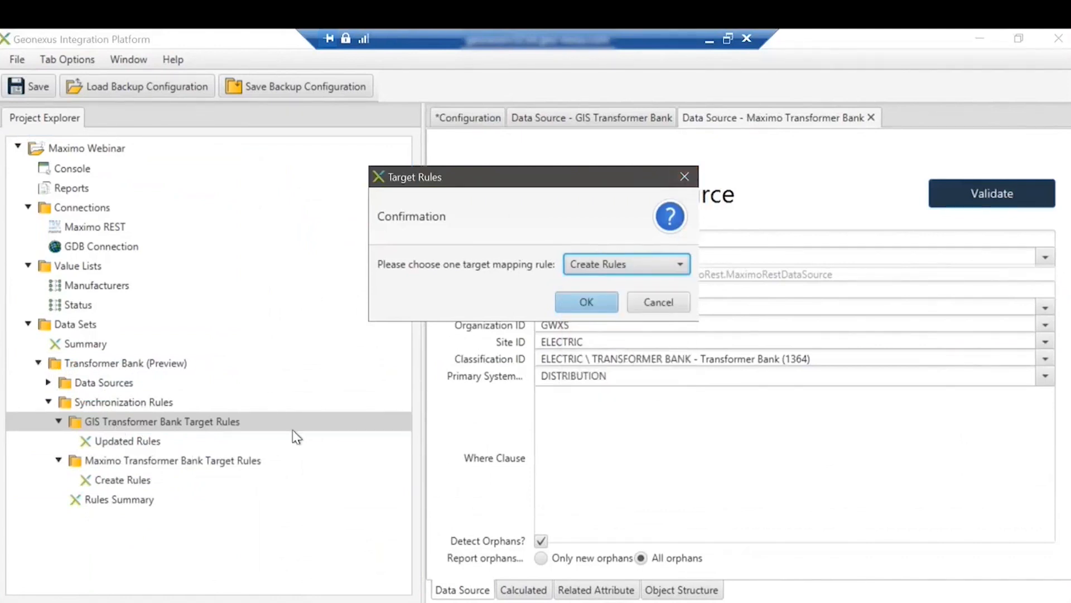
pyautogui.click(686, 177)
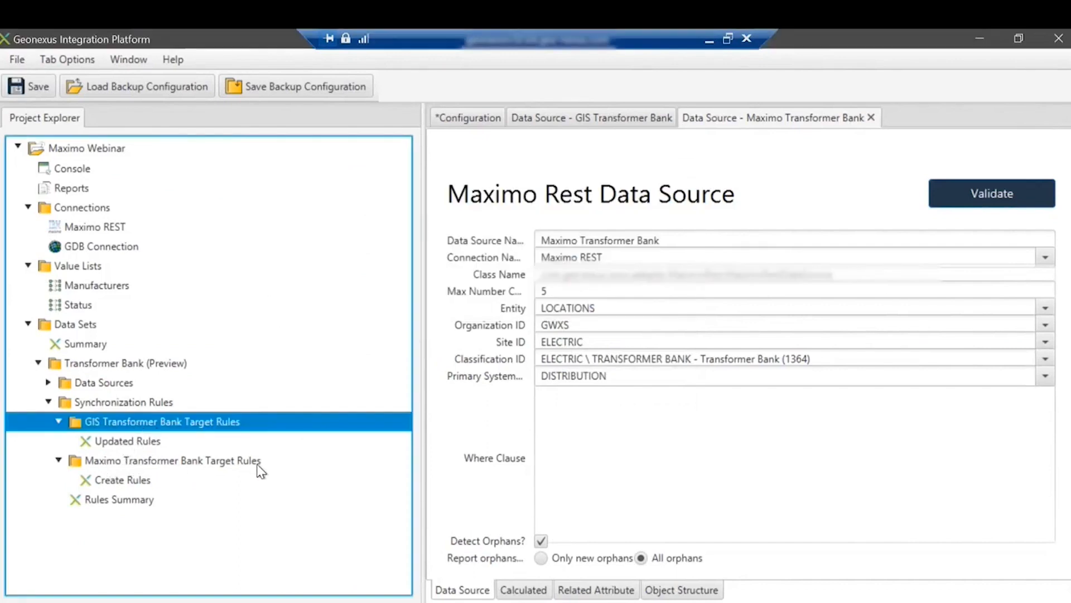
# Open the Create Rules of the Maximo Transformer Bank target rules
pyautogui.click(99, 463)
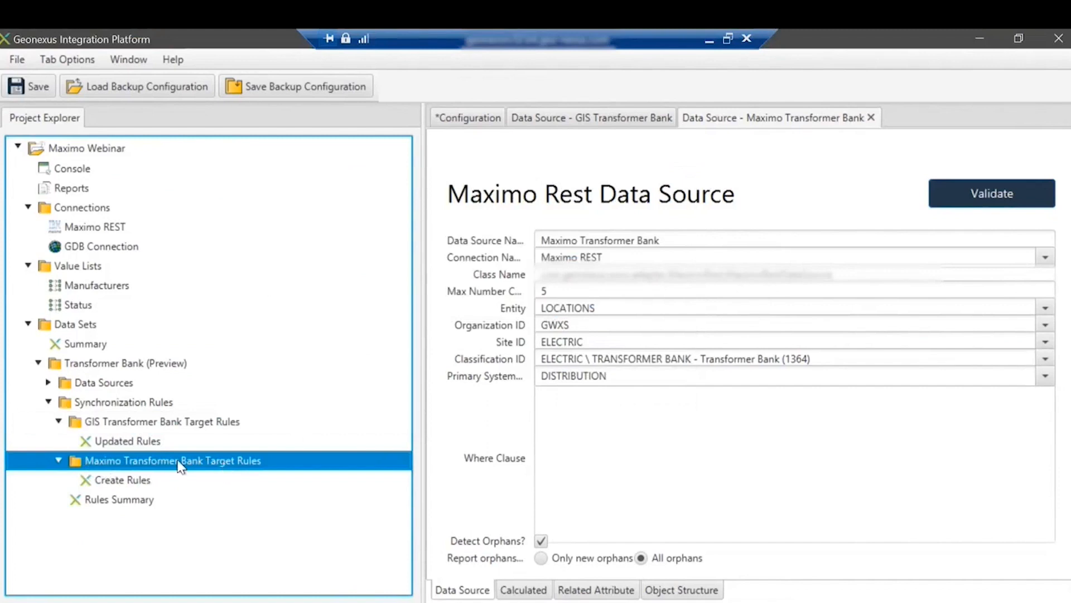
pyautogui.click(108, 481)
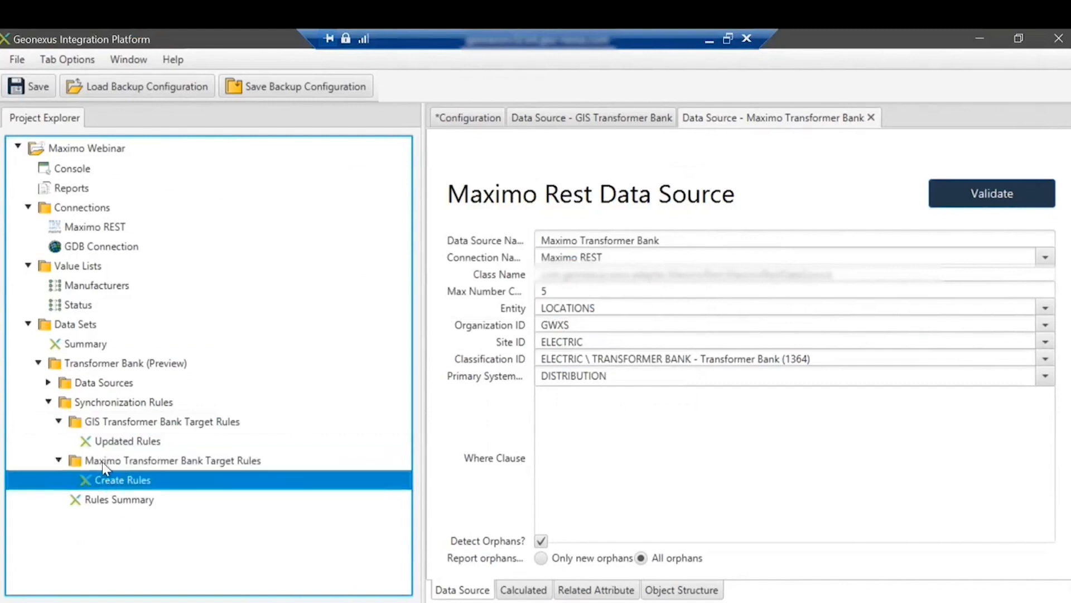
pyautogui.doubleClick(123, 483)
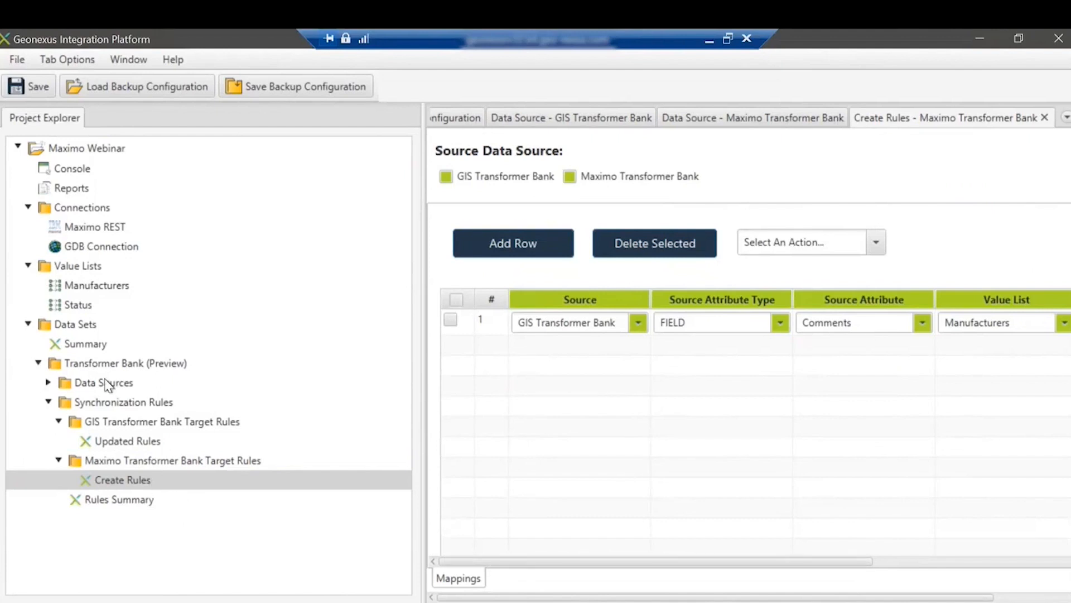
# Check the organization ID of the Maximo Transformer Bank data source and return to the Create Rules mappings
pyautogui.click(717, 118)
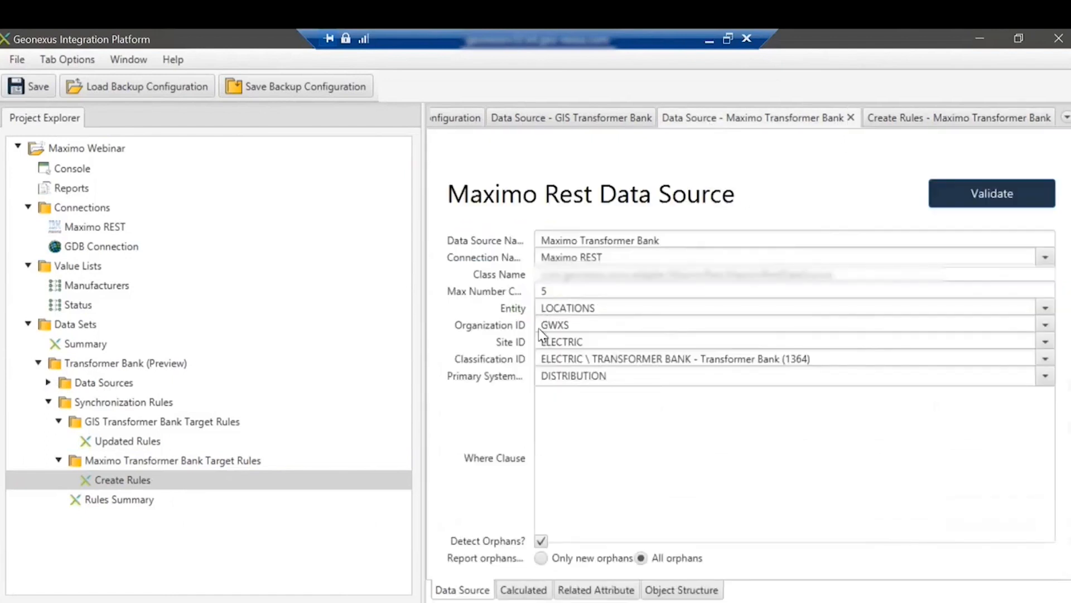
pyautogui.click(574, 325)
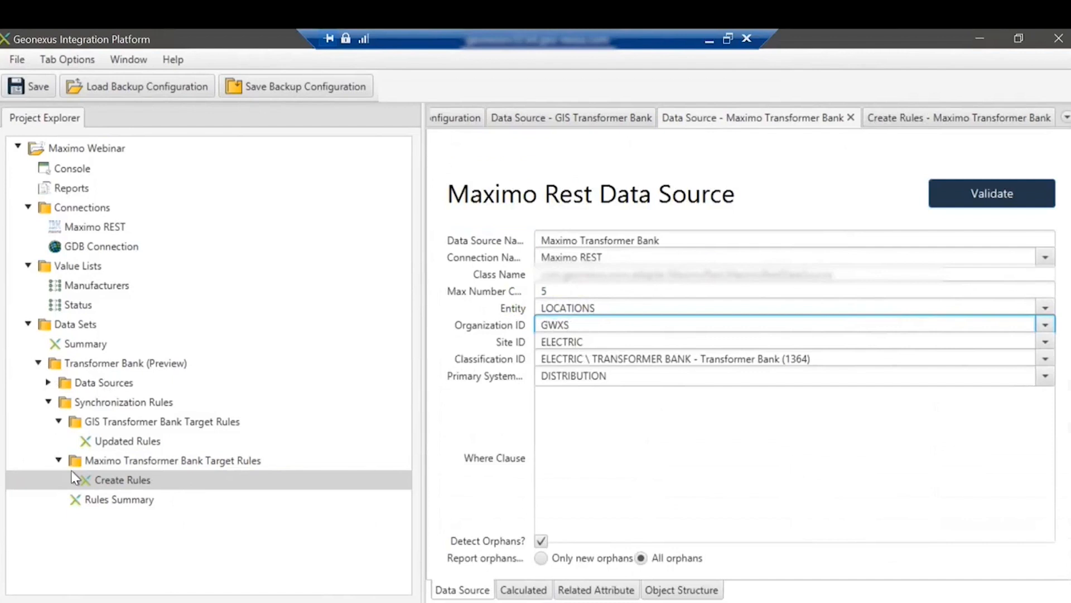
pyautogui.click(114, 481)
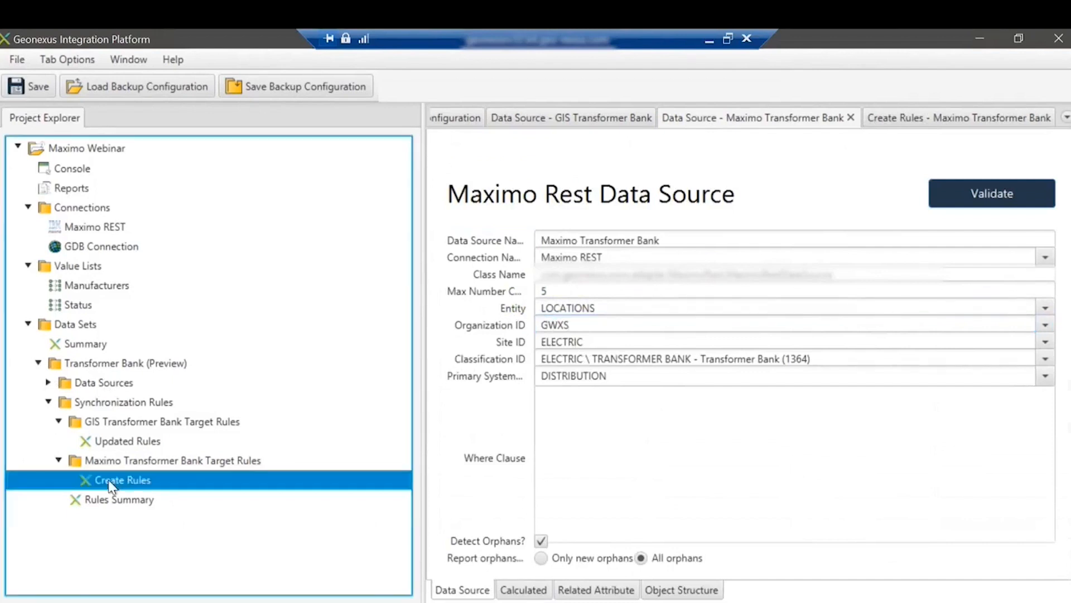
pyautogui.click(926, 120)
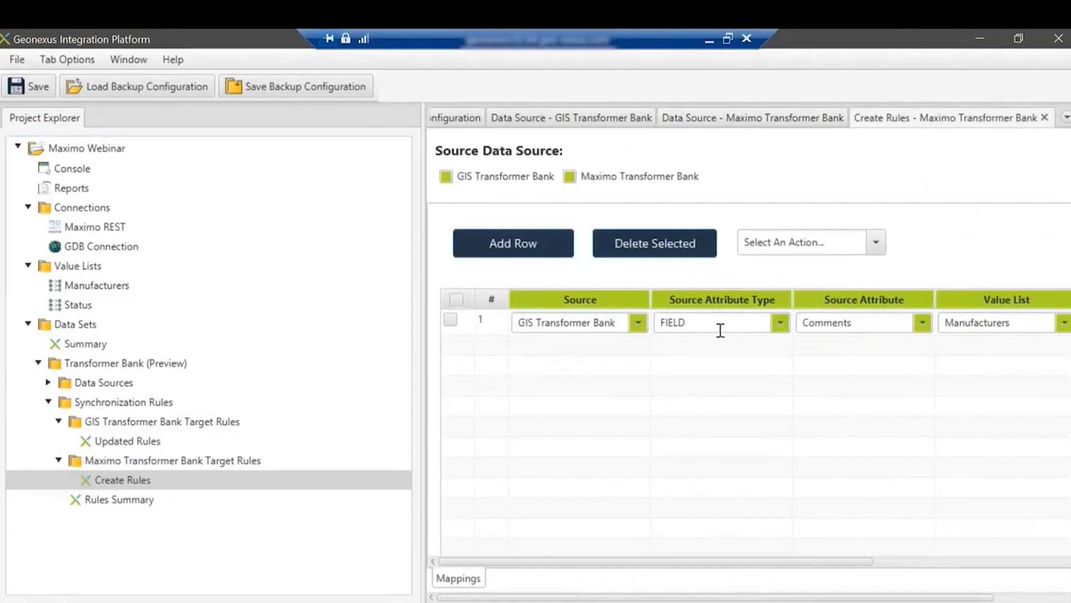
# Review the existing create-rule mapping across its source, value list, target attribute and enabled columns
pyautogui.hscroll(2, 725, 341)
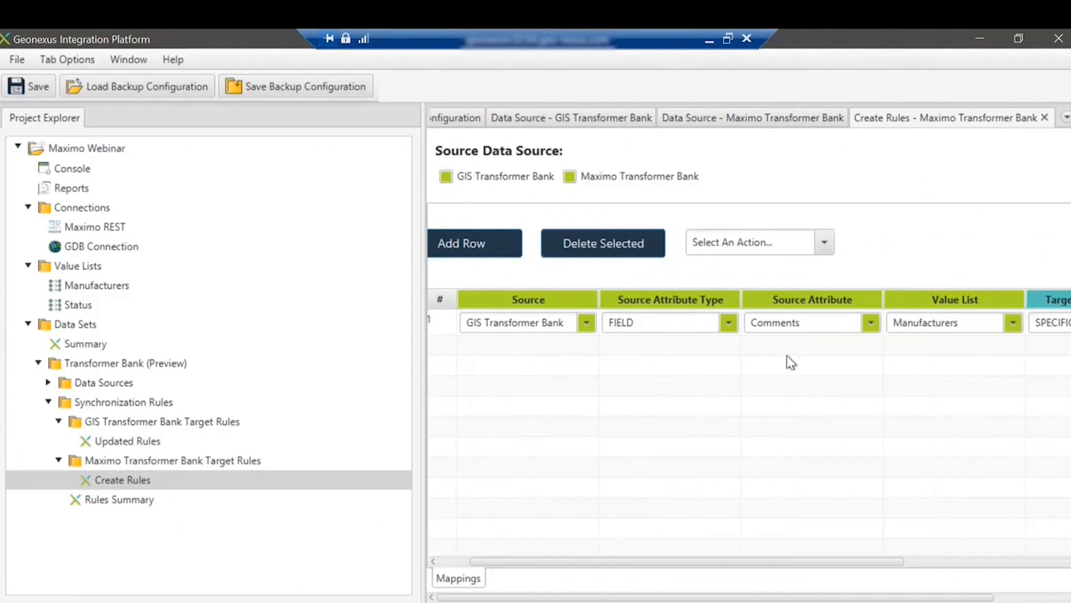
pyautogui.hscroll(7, 886, 347)
pyautogui.hscroll(8, 900, 342)
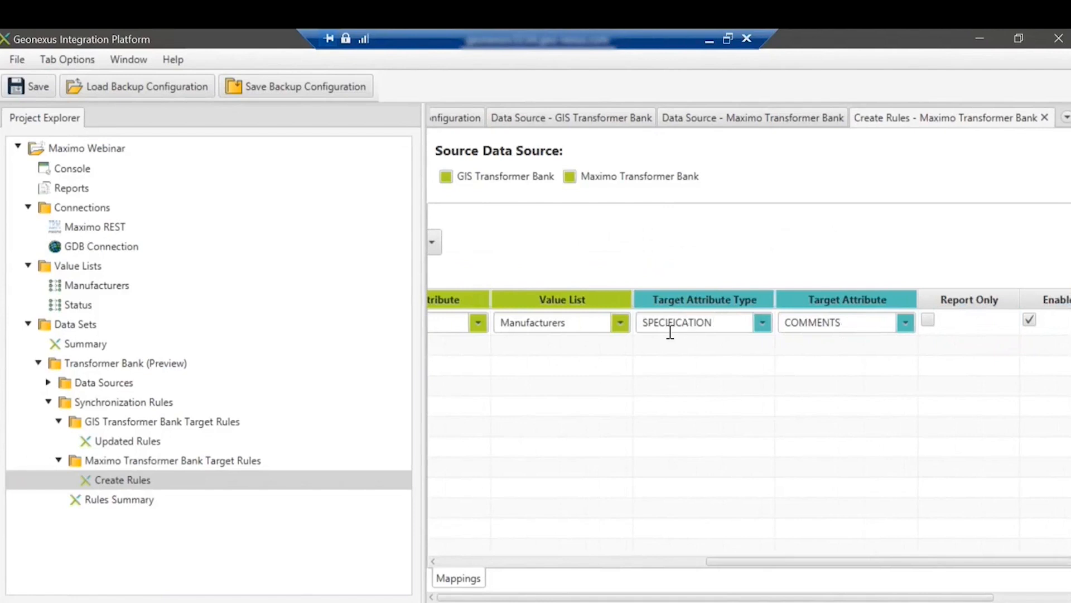
pyautogui.hscroll(-10, 669, 324)
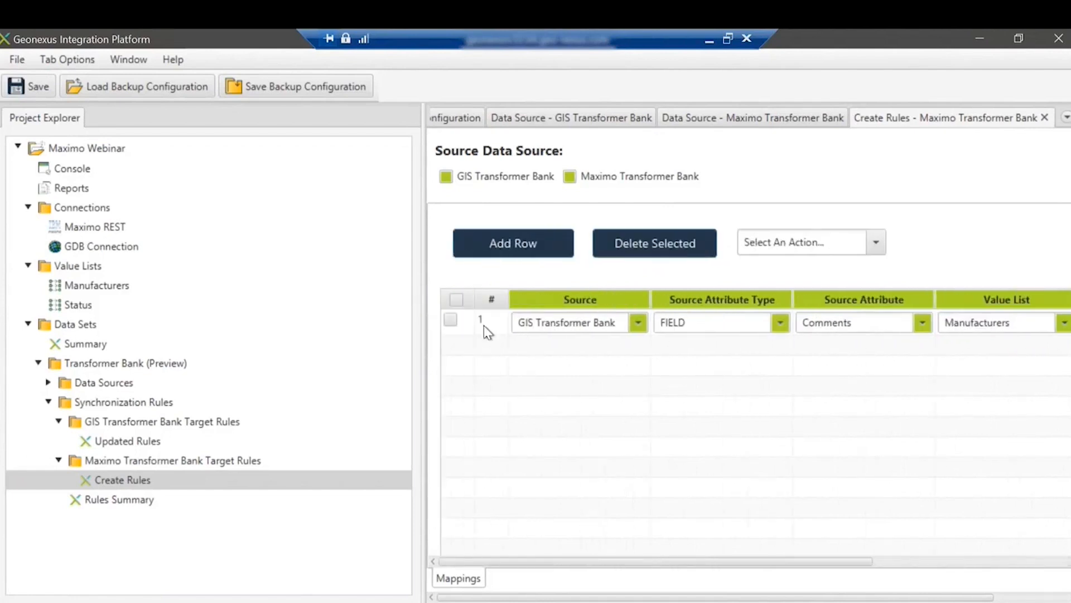
# Enable GIS Transformer Bank as source data source and add a mapping row with source GIS Transformer Bank and attribute type FIELD
pyautogui.click(446, 177)
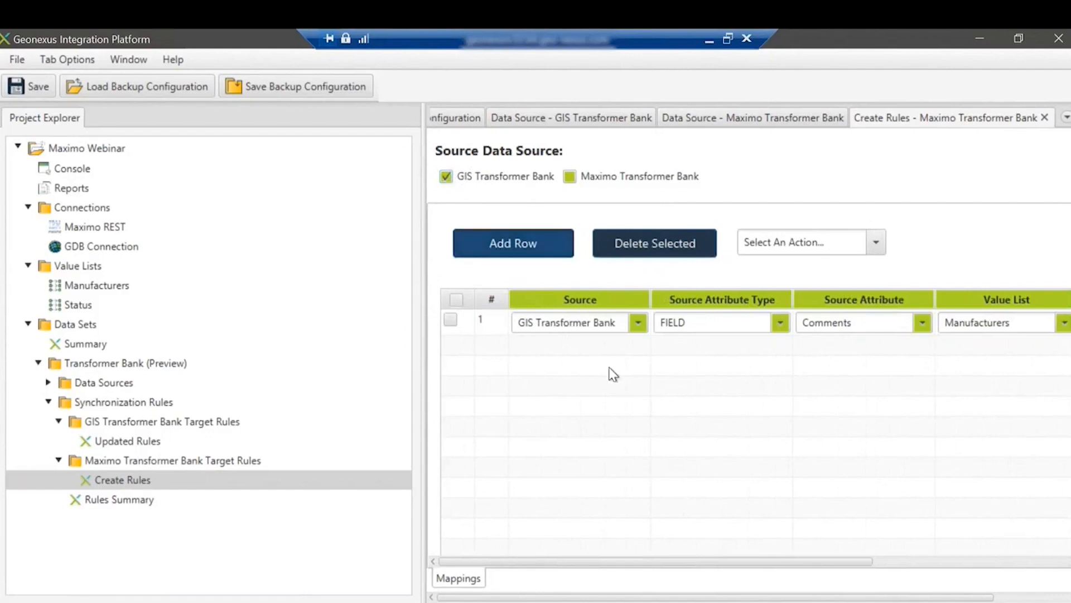
pyautogui.click(513, 244)
pyautogui.click(638, 349)
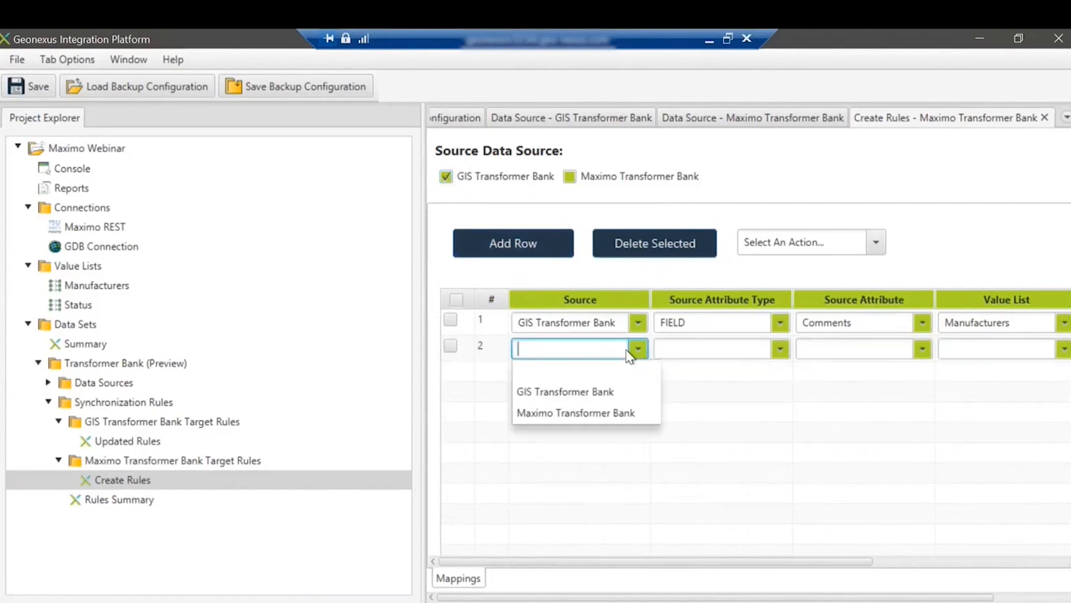
pyautogui.click(597, 392)
pyautogui.click(781, 348)
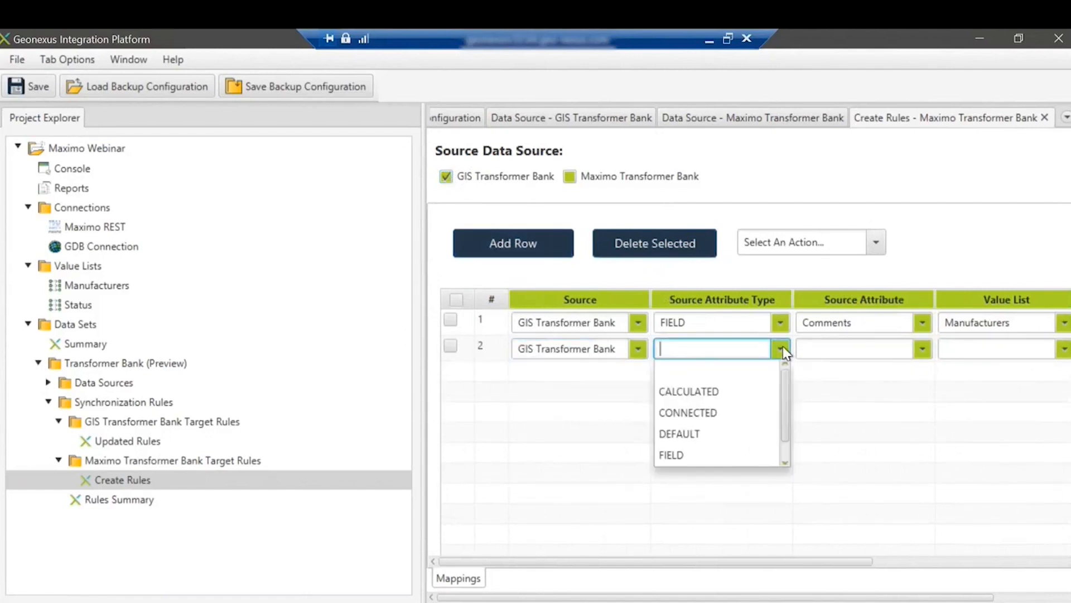
pyautogui.click(684, 461)
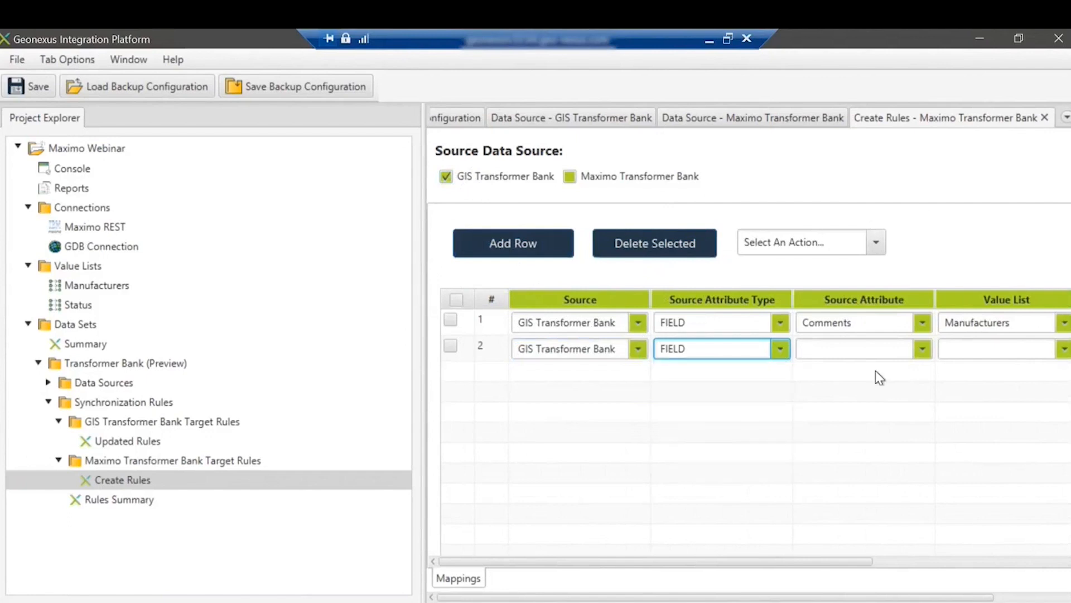
# Set the second mapping row's source attribute to FeederID
pyautogui.click(922, 348)
pyautogui.scroll(-4, 879, 413)
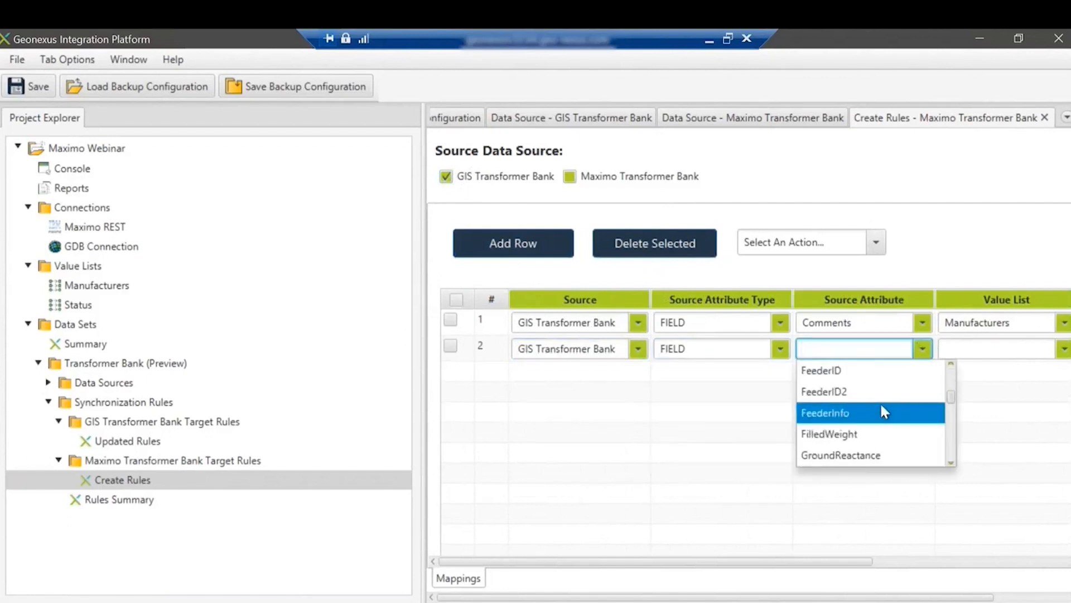
pyautogui.scroll(1, 878, 403)
pyautogui.click(854, 410)
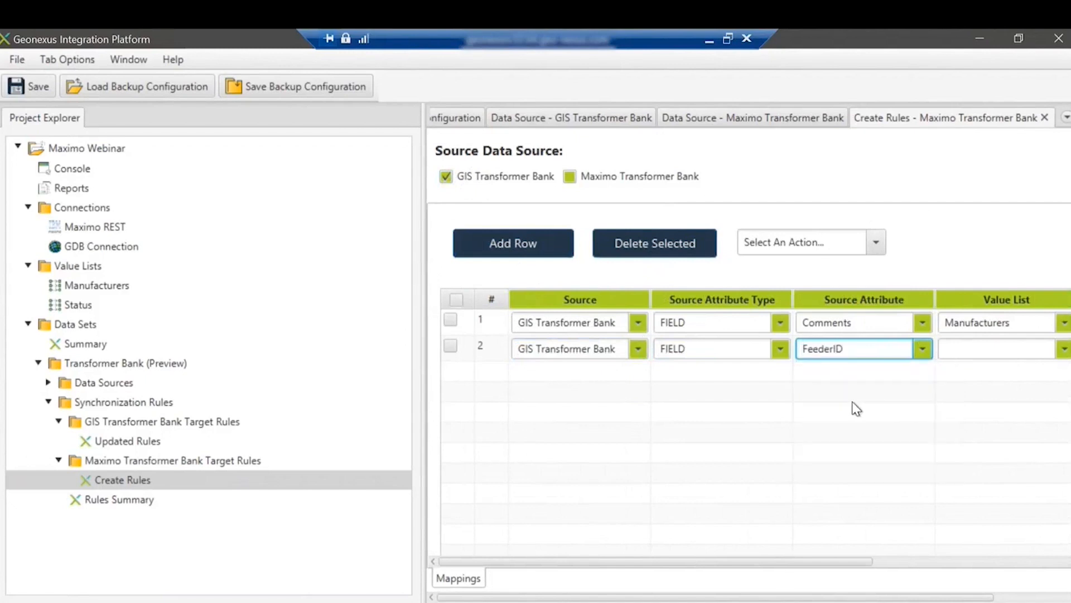
# Set the second mapping row's target attribute type to ATTRIBUTE
pyautogui.moveTo(865, 566); pyautogui.dragTo(959, 531)
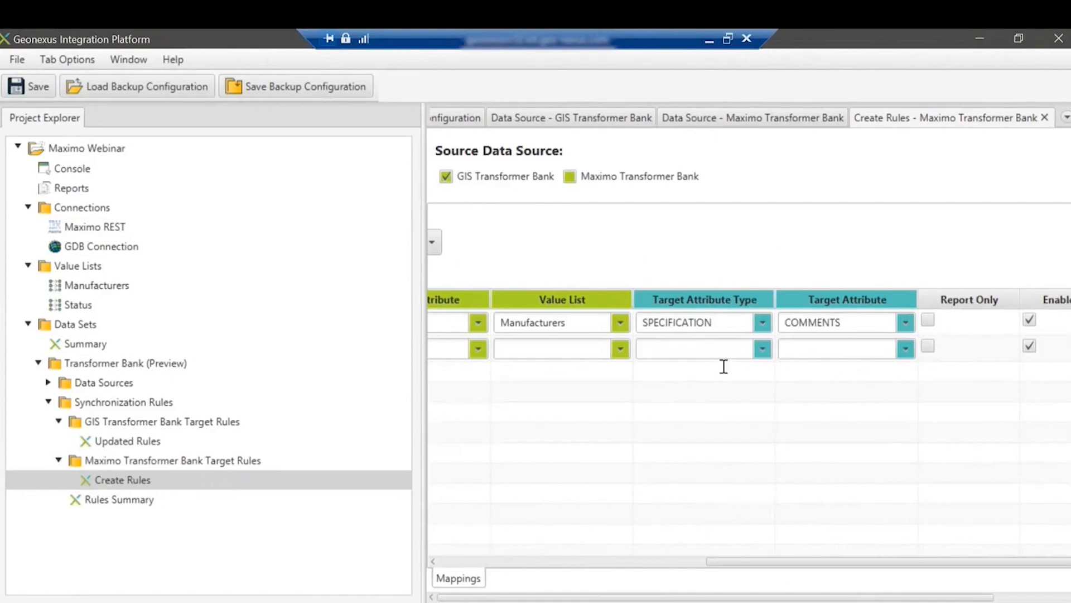
pyautogui.click(762, 349)
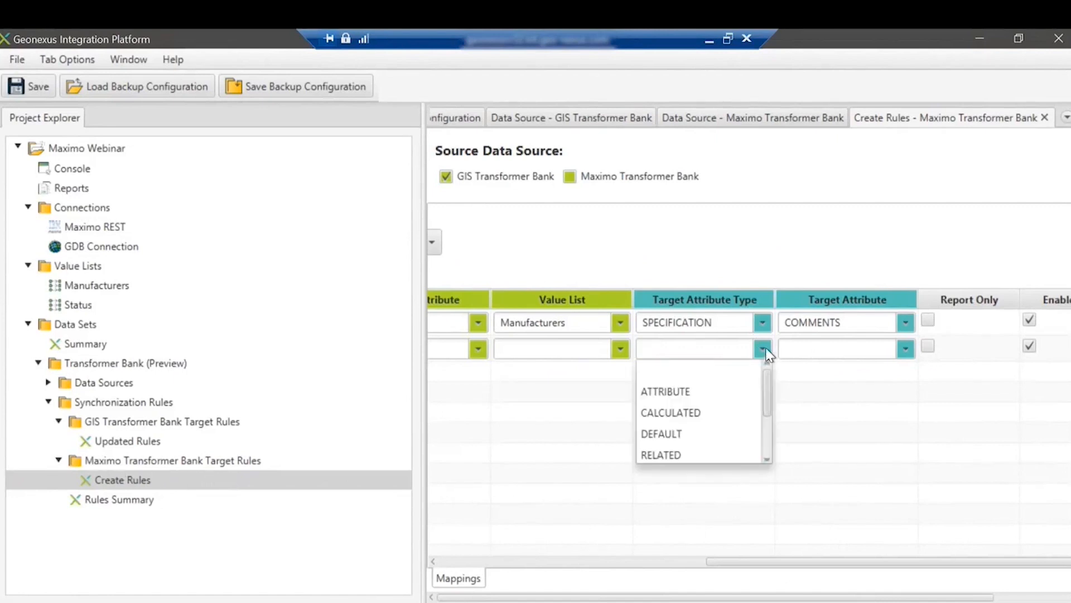
pyautogui.click(688, 392)
# Look through the available target attributes of type ATTRIBUTE for the FeederID mapping row
pyautogui.click(906, 350)
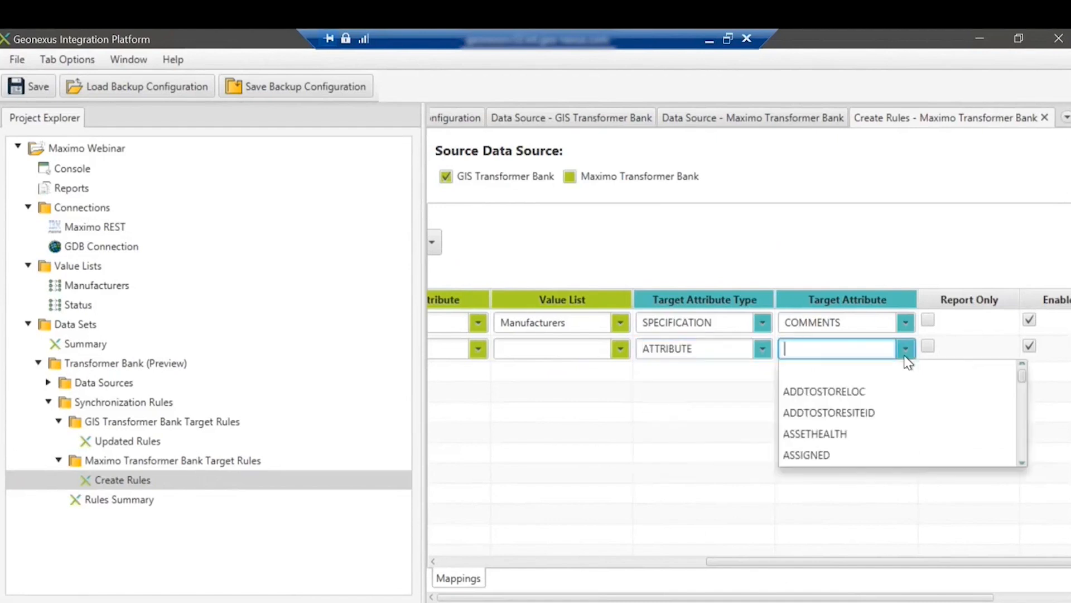
pyautogui.scroll(-5, 904, 433)
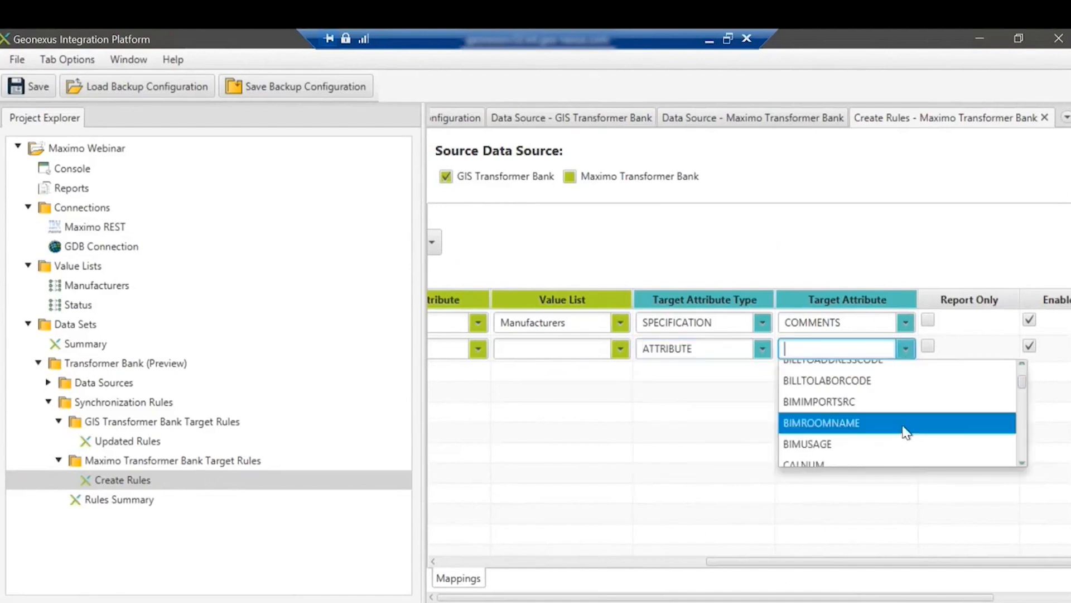
pyautogui.click(788, 560)
pyautogui.moveTo(701, 570); pyautogui.dragTo(535, 575)
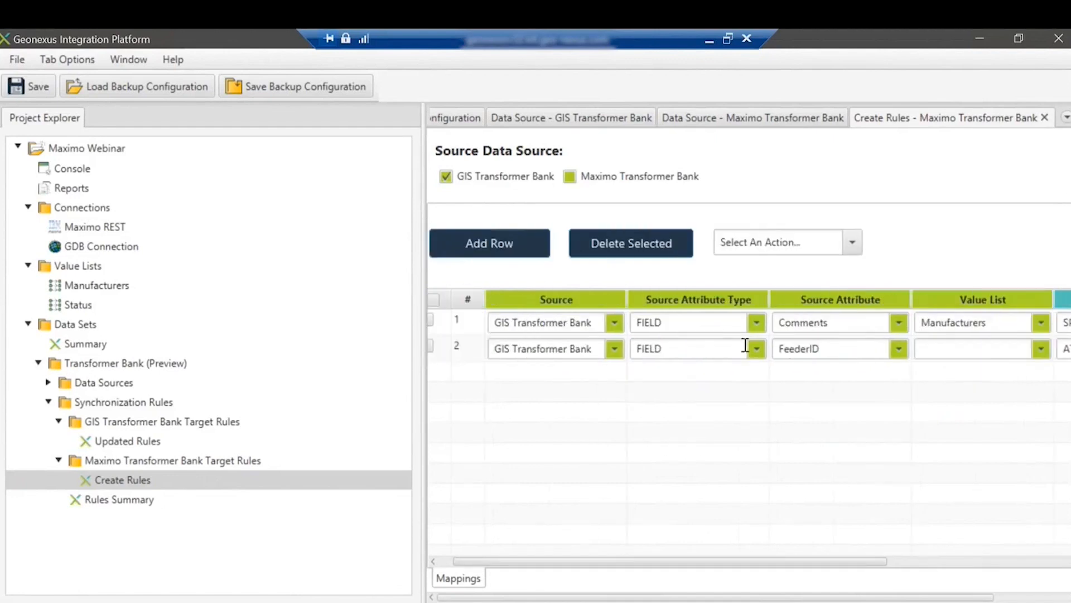
pyautogui.click(909, 560)
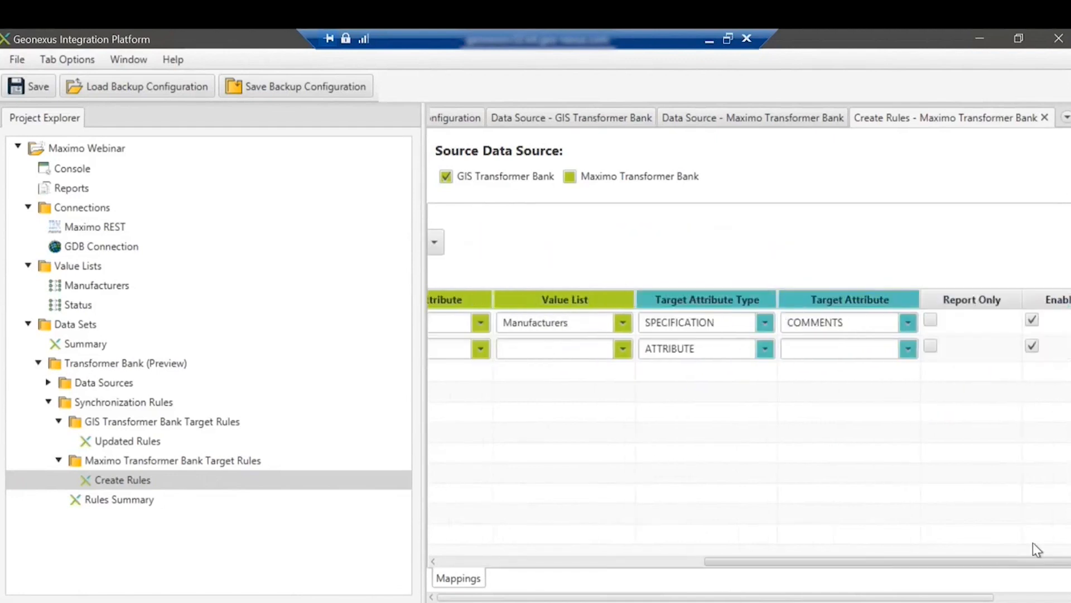
pyautogui.click(905, 349)
pyautogui.scroll(-8, 856, 421)
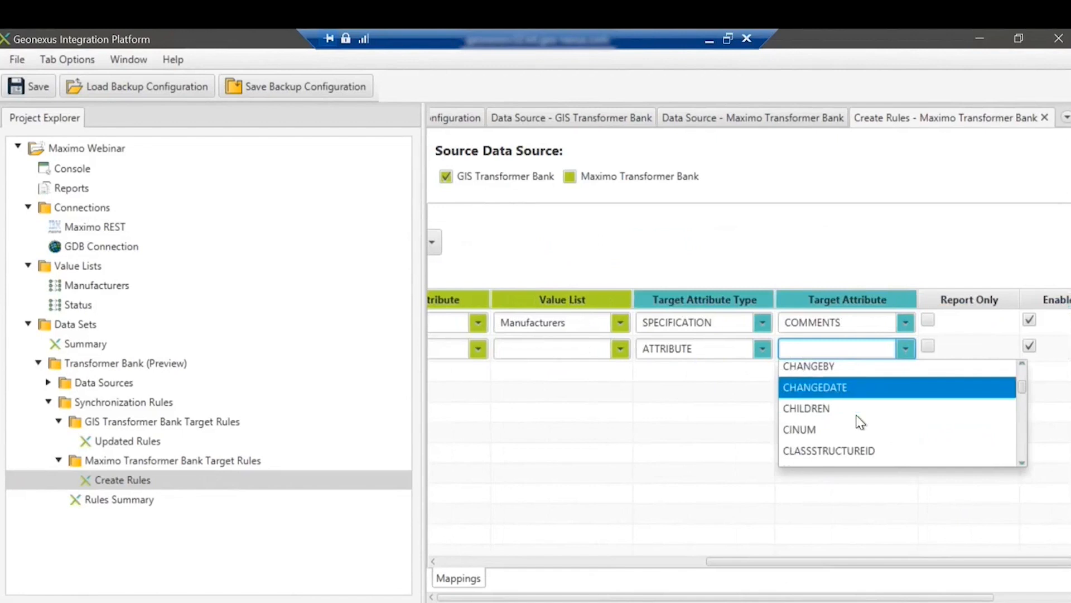
pyautogui.scroll(-6, 857, 419)
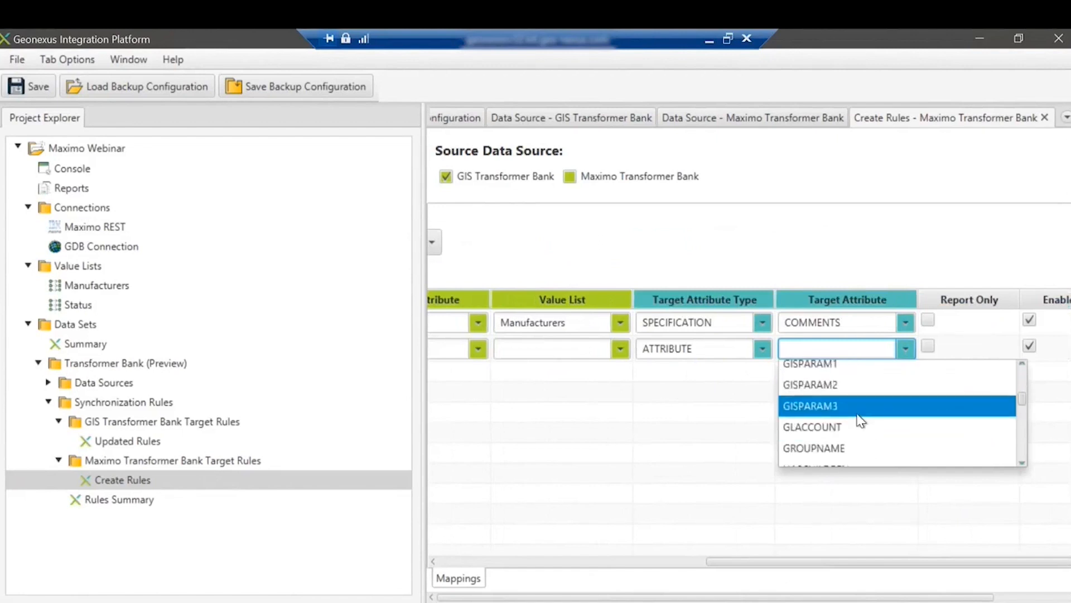
pyautogui.scroll(-1, 857, 419)
pyautogui.scroll(5, 857, 420)
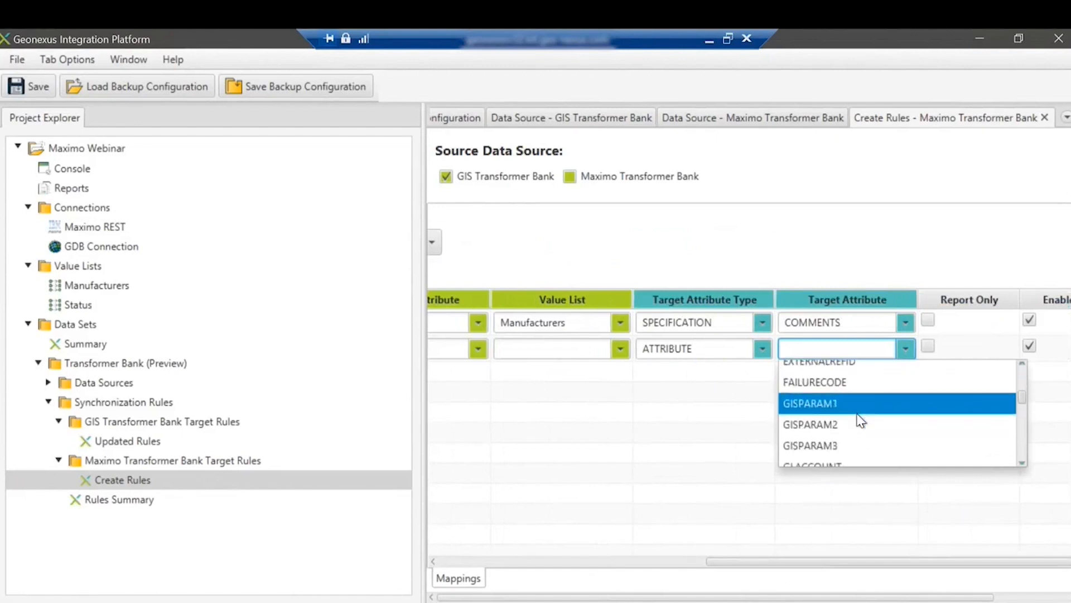
# Set the FeederID mapping row's target attribute type to SPECIFICATION and its target attribute to FEEDERID
pyautogui.click(762, 351)
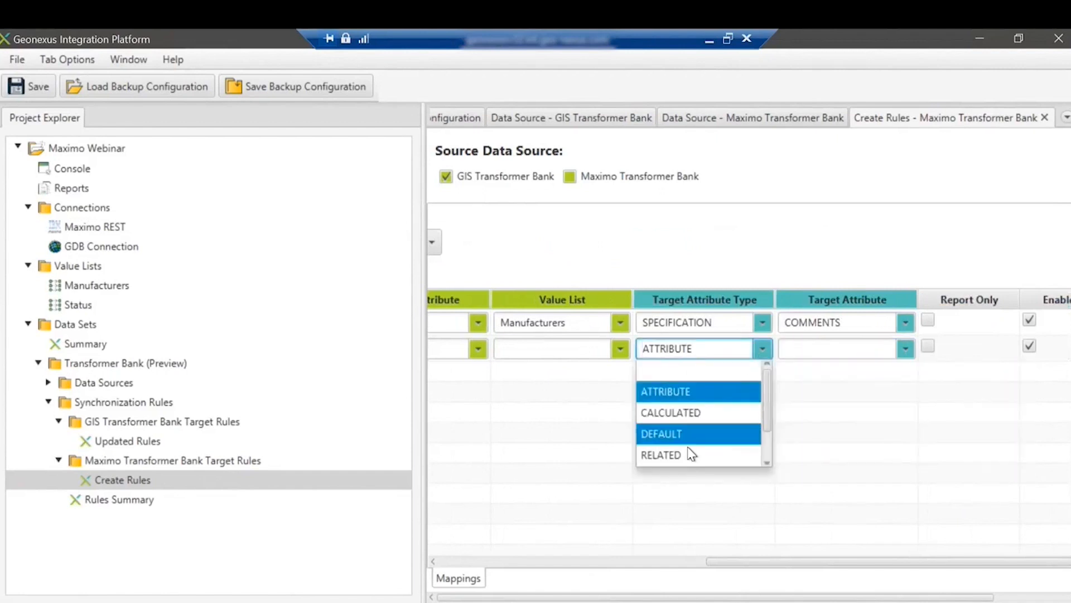
pyautogui.scroll(-1, 693, 446)
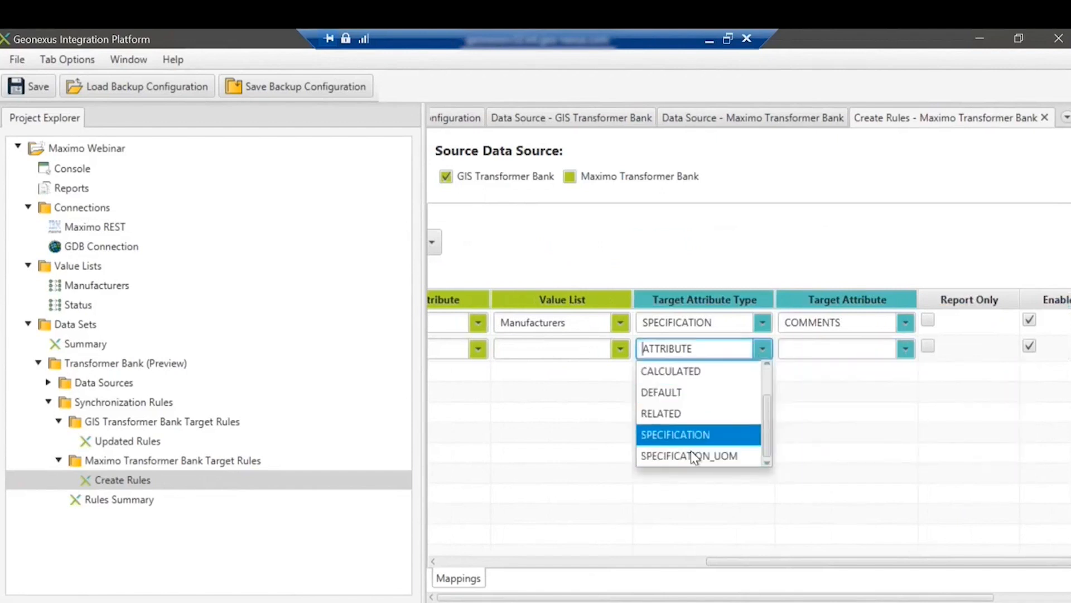
pyautogui.click(704, 437)
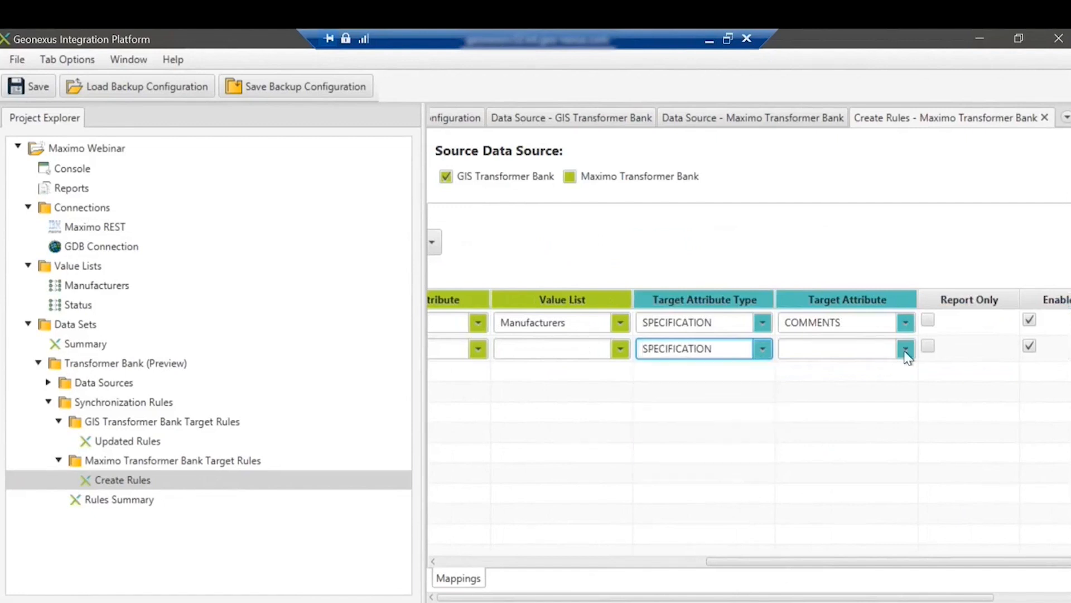
pyautogui.click(906, 350)
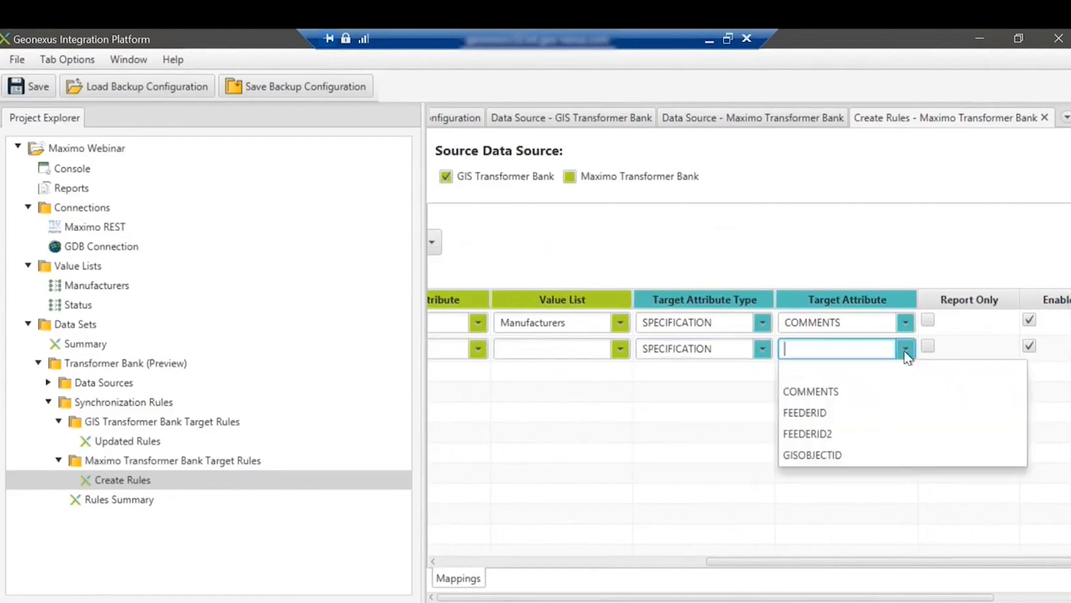
pyautogui.click(853, 415)
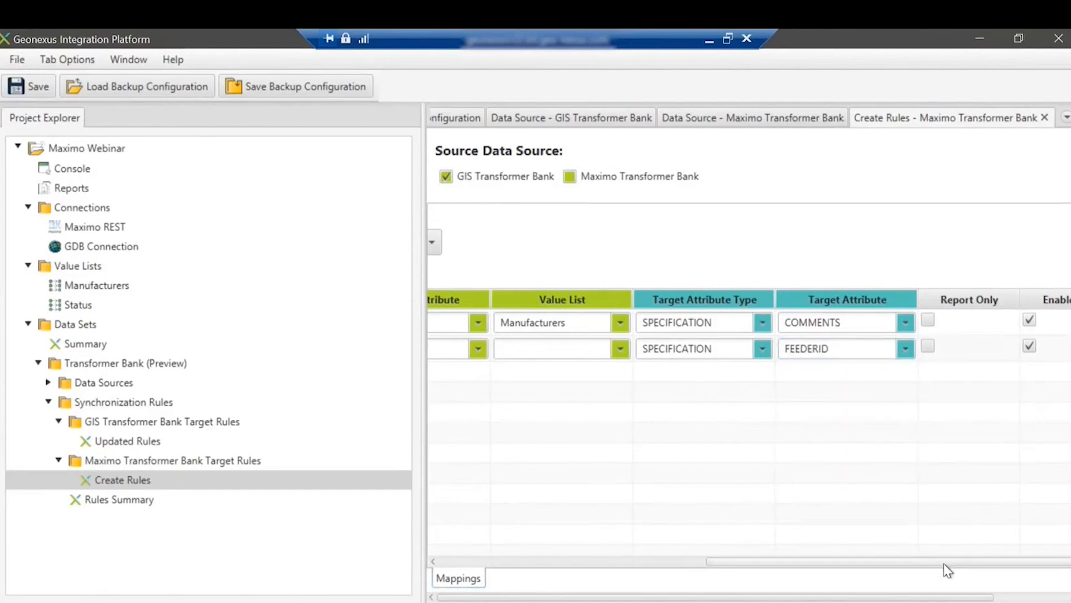
pyautogui.moveTo(883, 558); pyautogui.dragTo(938, 552)
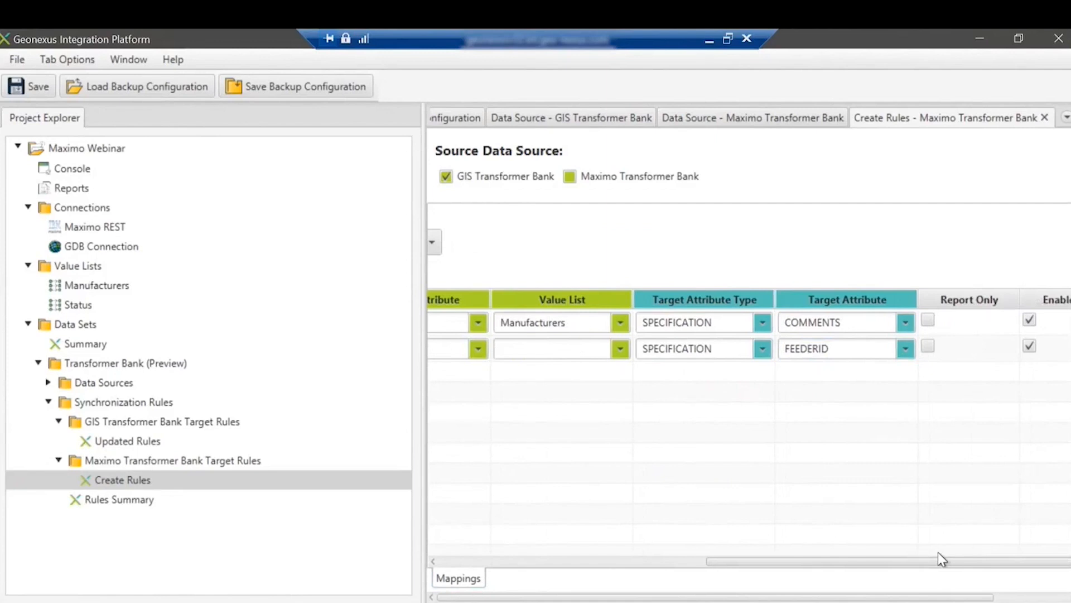
pyautogui.moveTo(918, 565); pyautogui.dragTo(546, 577)
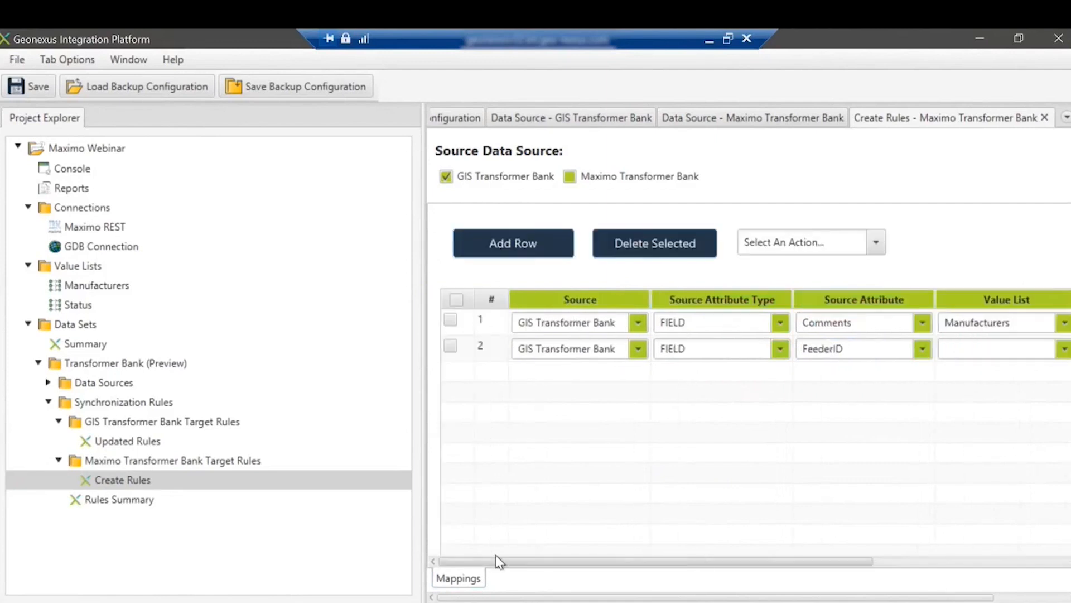
# Open the Updated Rules under GIS Transformer Bank Target Rules and review the source, value list and target settings of both mappings
pyautogui.click(122, 442)
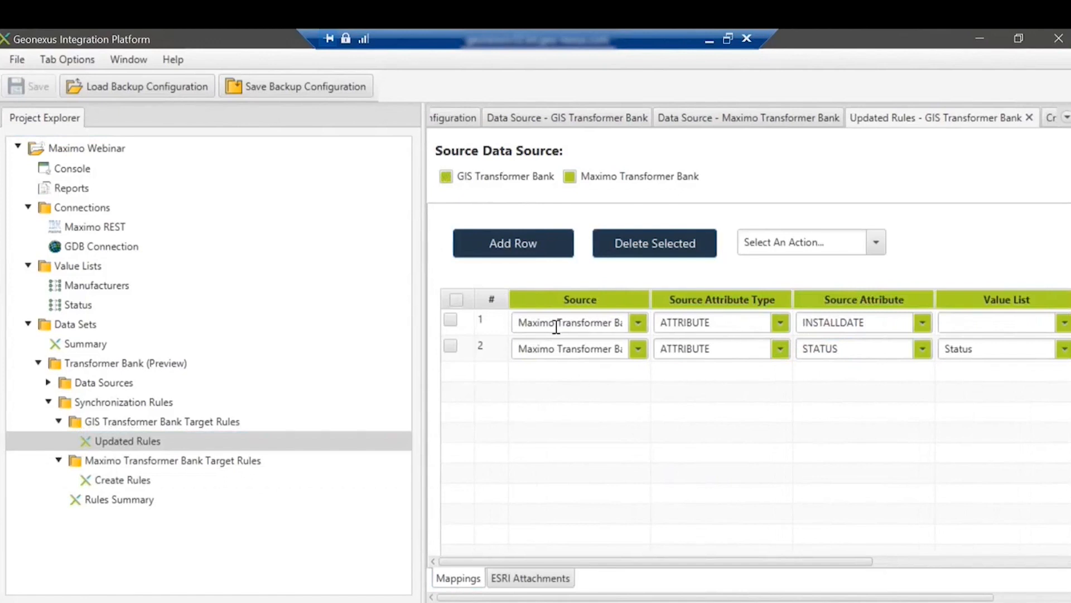
pyautogui.click(781, 322)
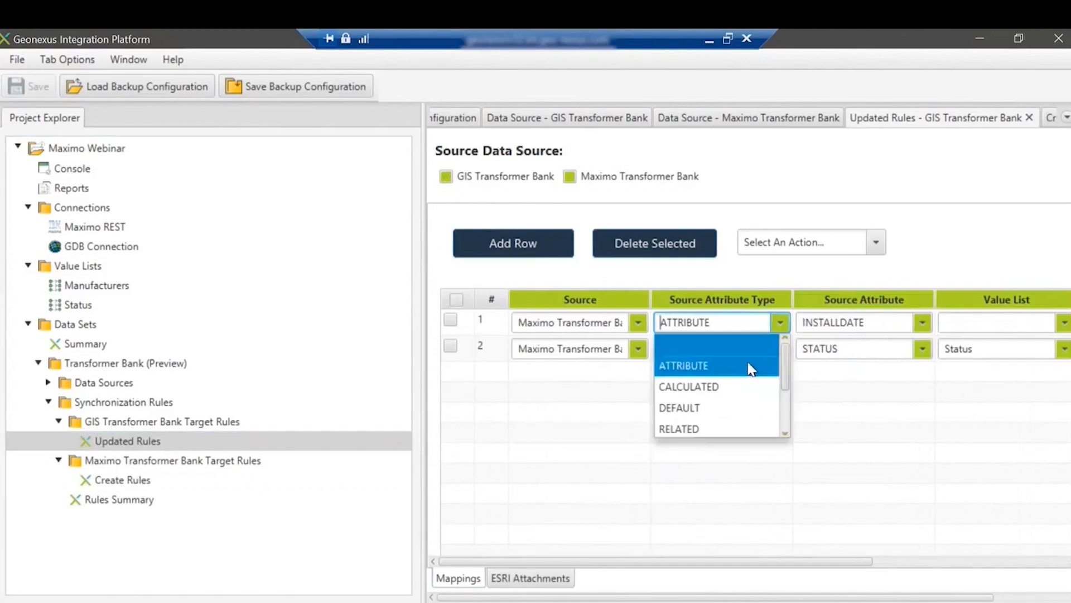
pyautogui.click(831, 271)
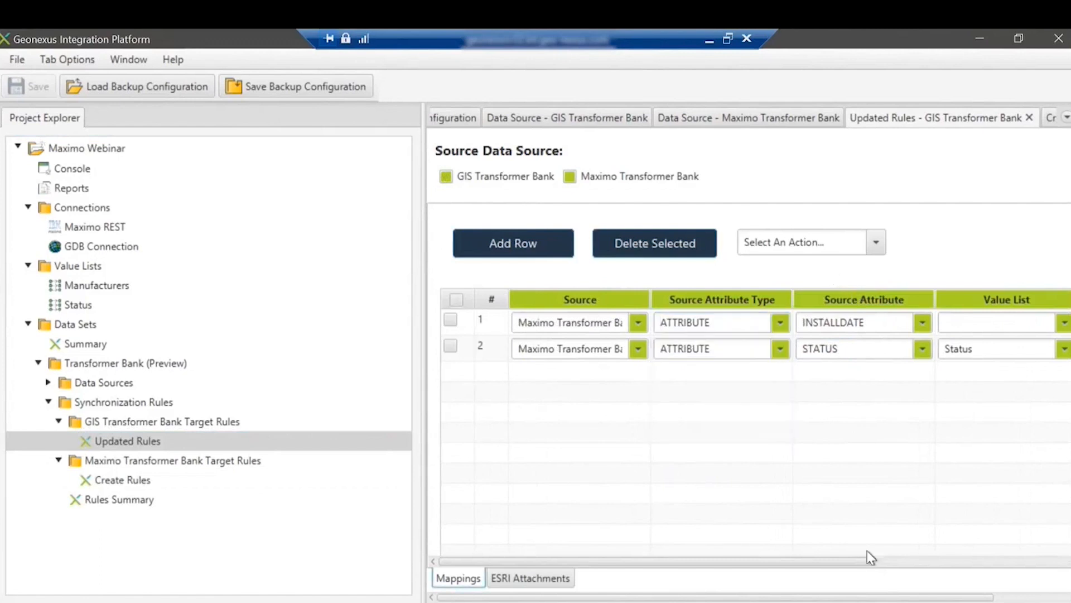
pyautogui.moveTo(866, 560); pyautogui.dragTo(1064, 545)
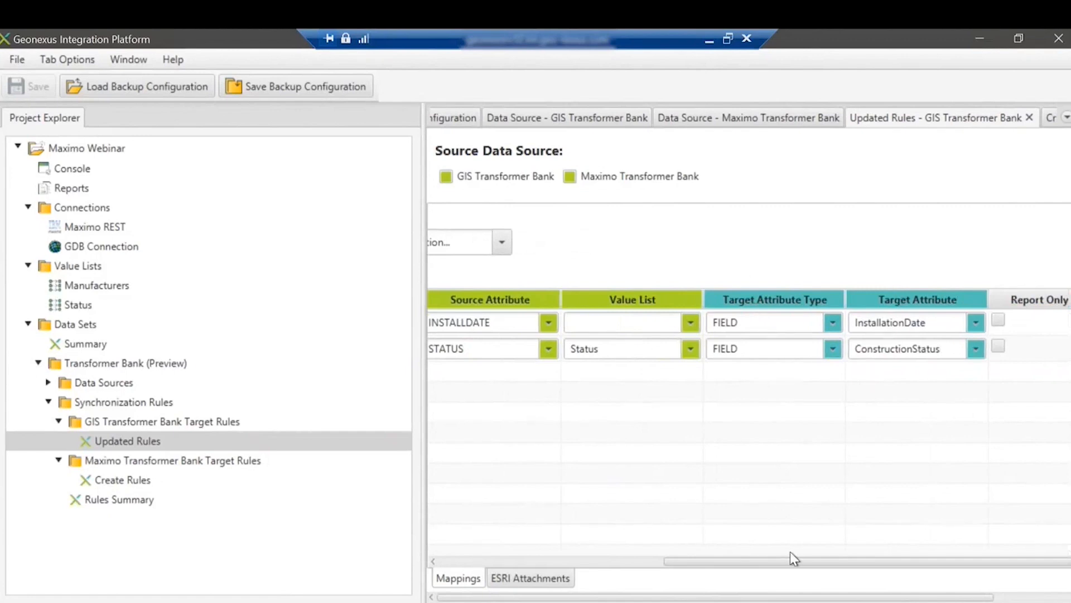
pyautogui.moveTo(803, 564); pyautogui.dragTo(742, 564)
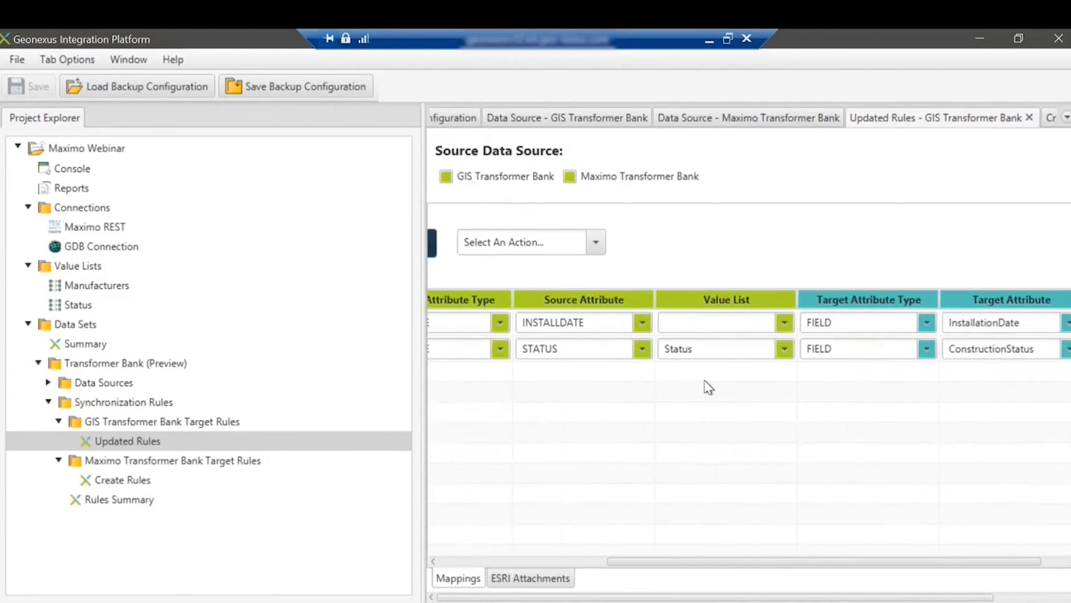
pyautogui.moveTo(645, 564); pyautogui.dragTo(600, 568)
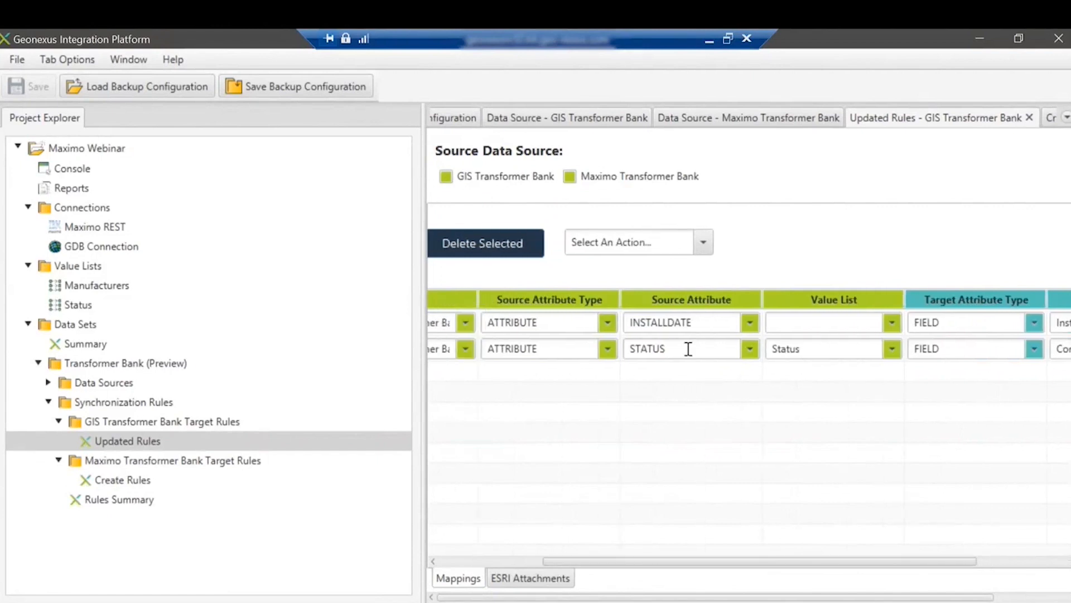
pyautogui.moveTo(732, 563)
pyautogui.mouseDown()
pyautogui.moveTo(856, 559)
pyautogui.moveTo(727, 569)
pyautogui.mouseUp()
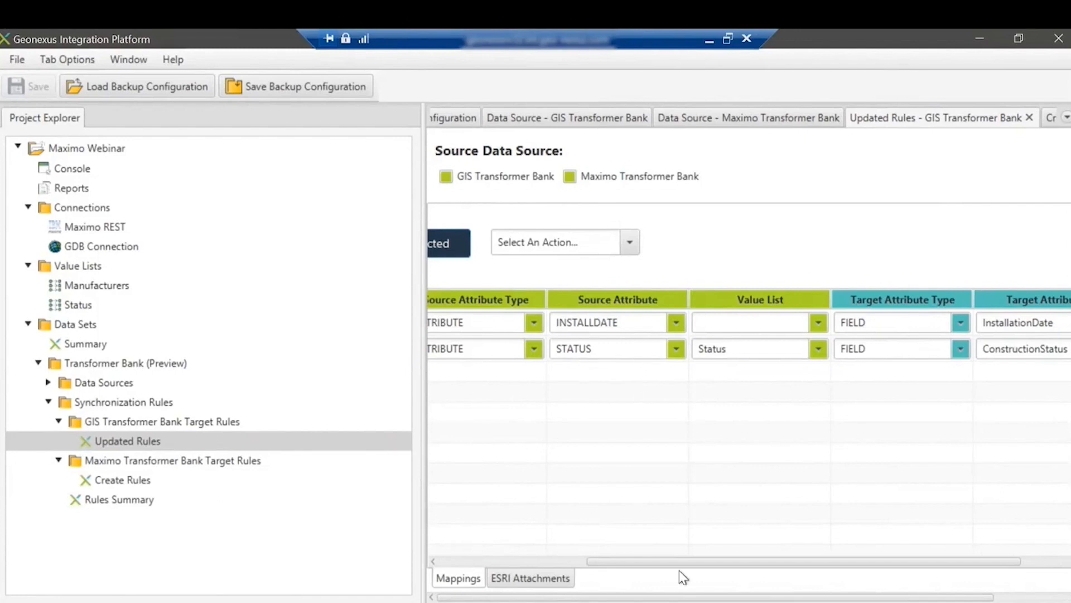
pyautogui.moveTo(670, 561); pyautogui.dragTo(738, 564)
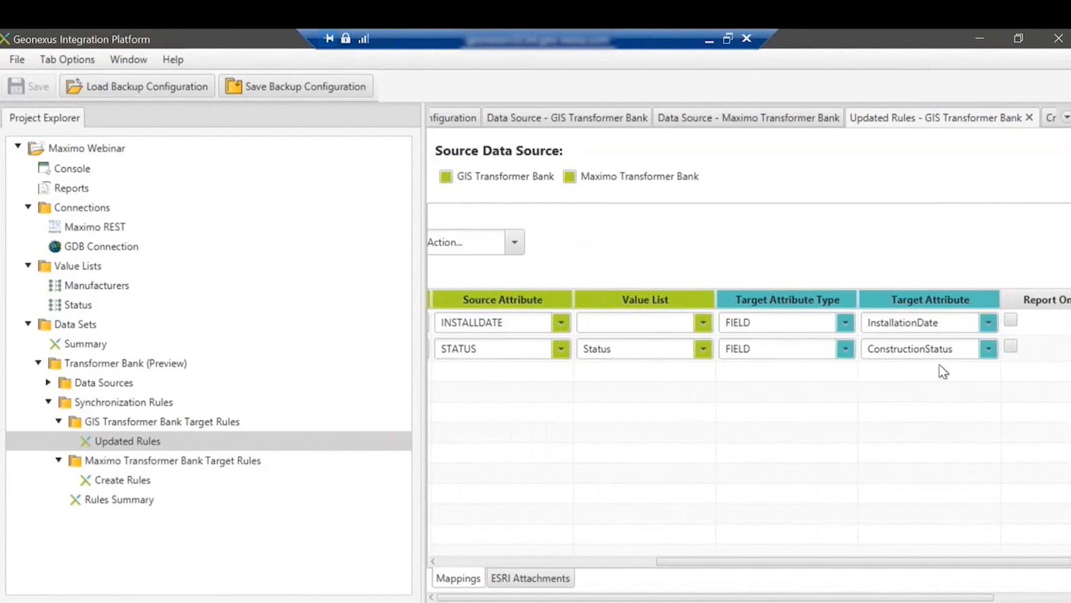
# Open the Status value list and find its Static Value List Conversion Table
pyautogui.click(86, 307)
pyautogui.doubleClick(86, 306)
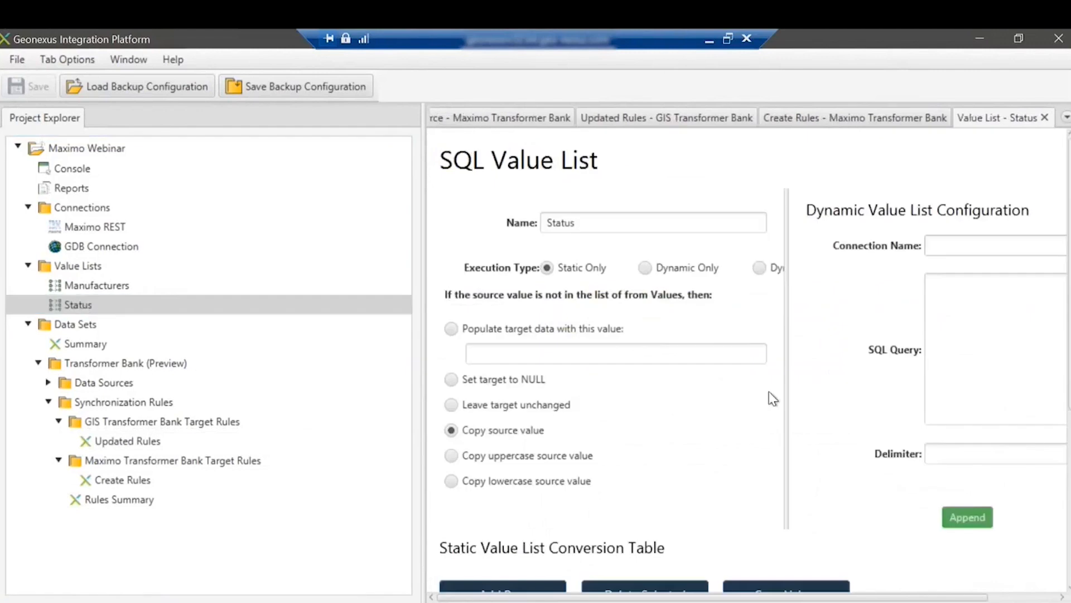
pyautogui.scroll(-3, 738, 413)
pyautogui.scroll(-4, 738, 413)
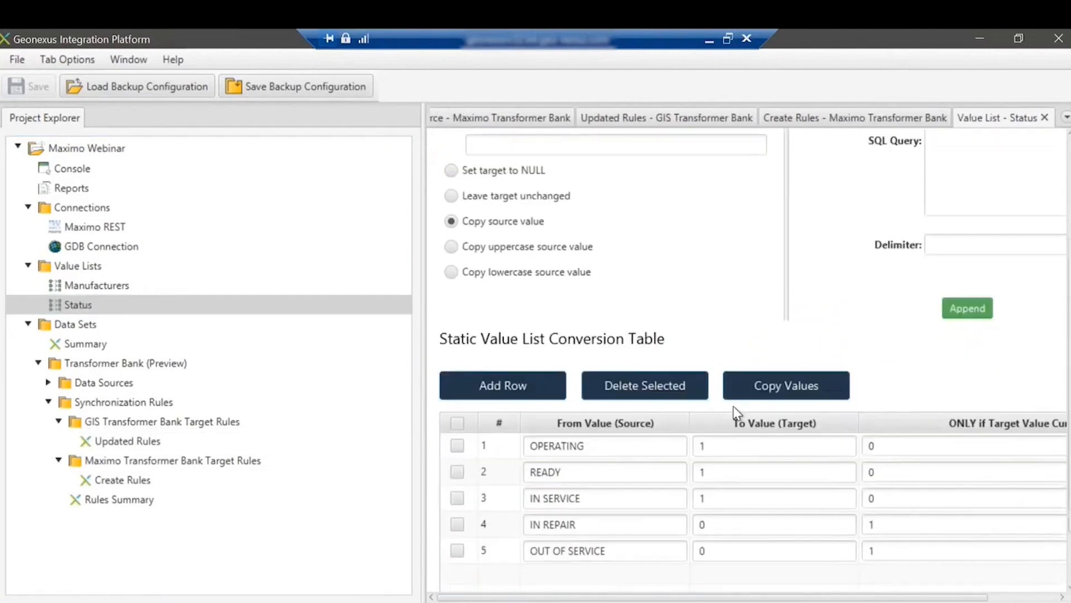
pyautogui.scroll(-2, 736, 413)
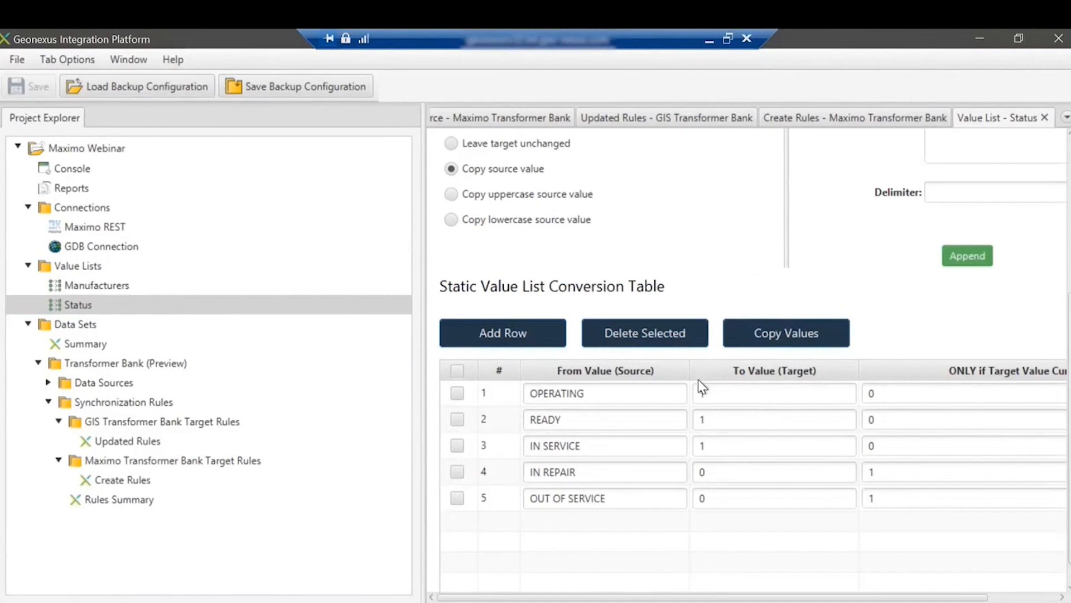
# Examine how the Status conversion table translates the Maximo source values into GIS target values
pyautogui.click(636, 395)
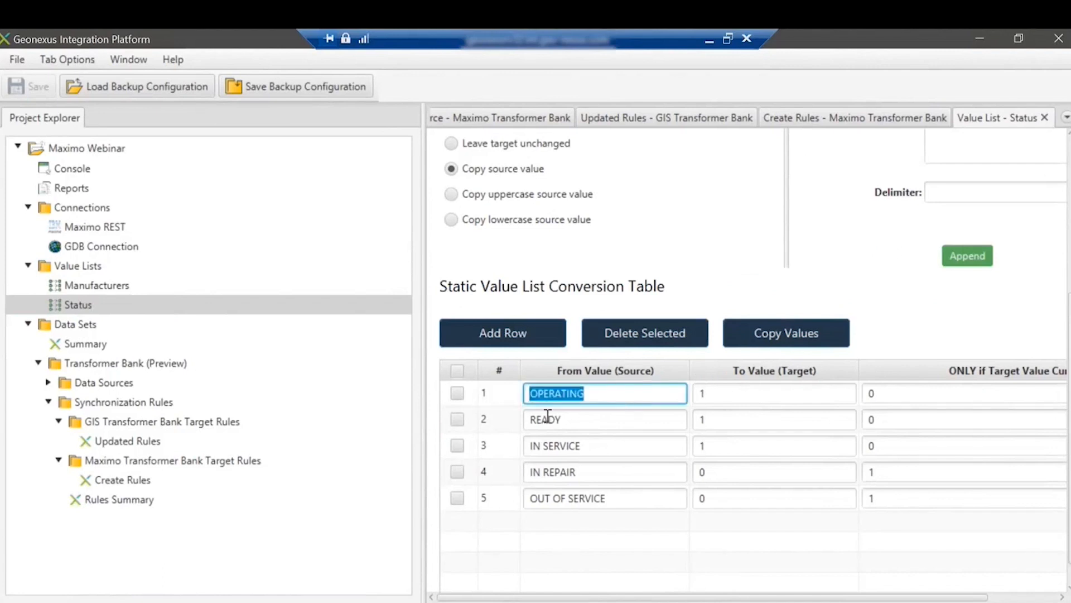
pyautogui.click(569, 419)
pyautogui.click(611, 447)
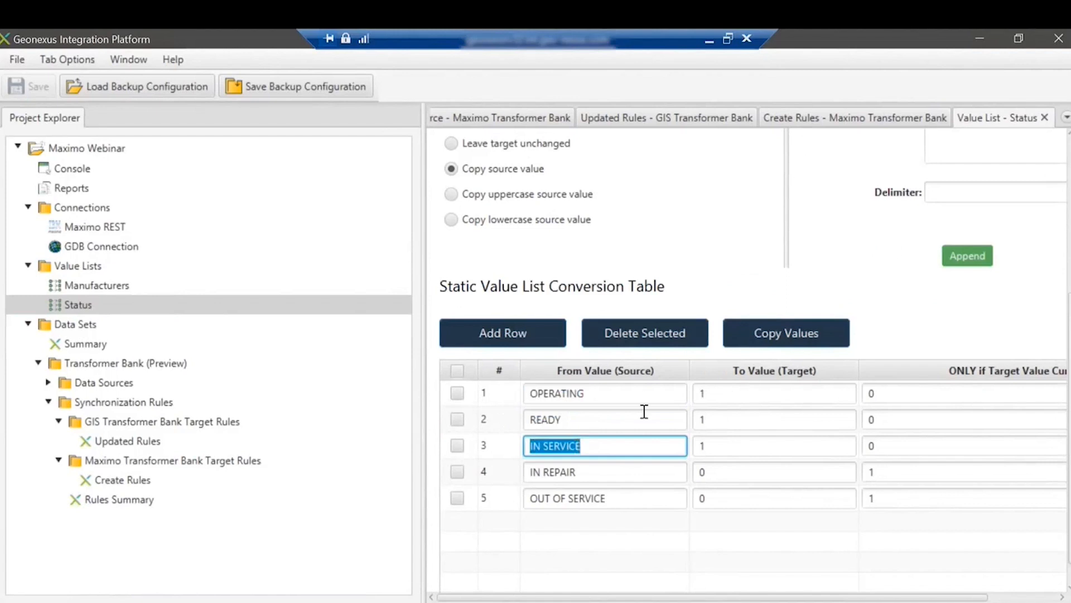
pyautogui.click(725, 396)
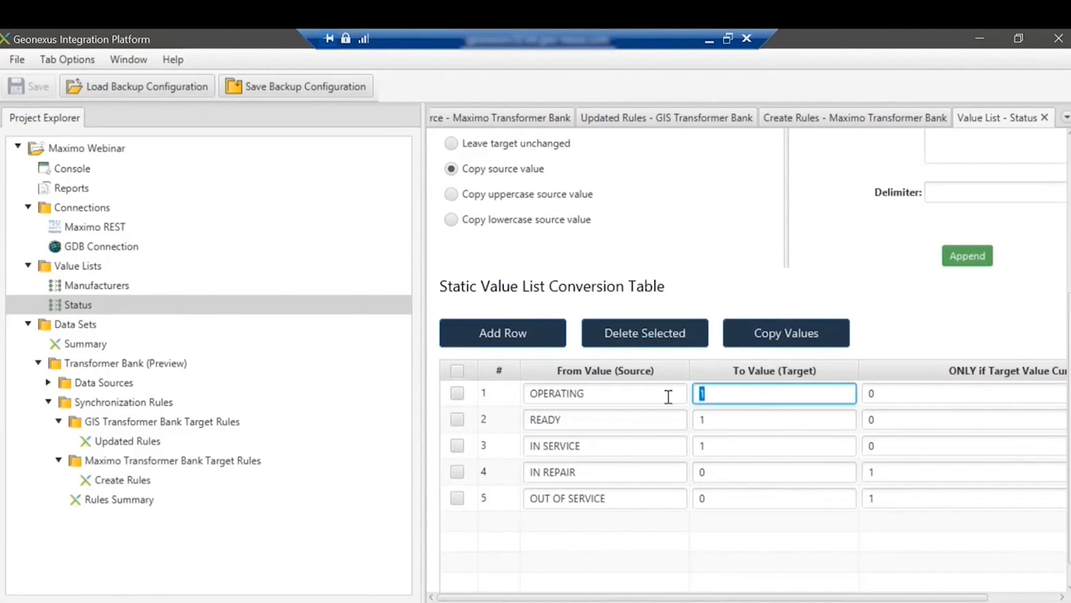
pyautogui.click(538, 471)
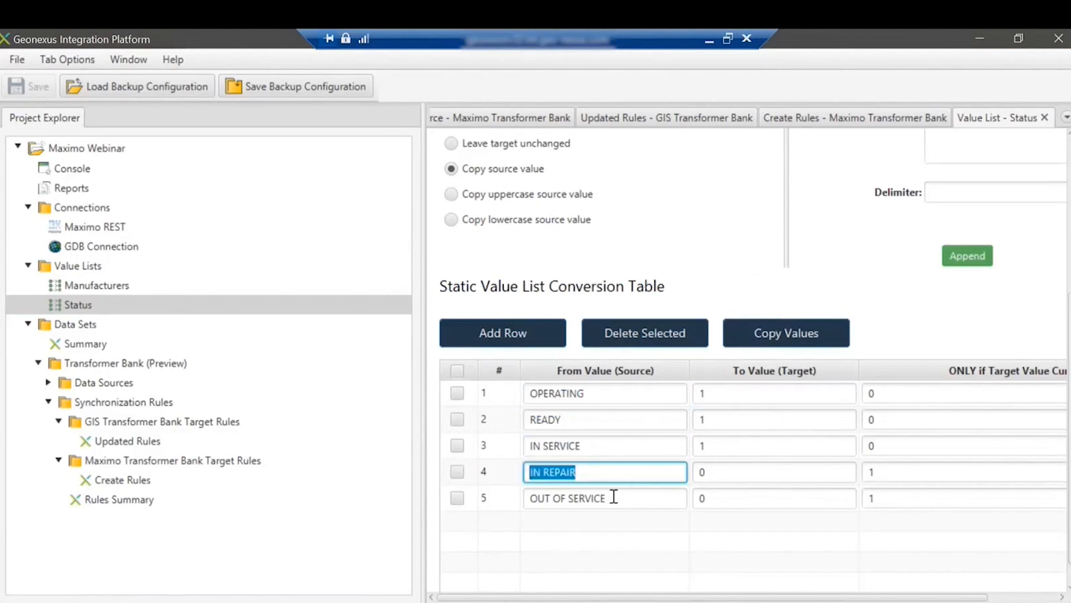
pyautogui.moveTo(612, 496); pyautogui.dragTo(565, 498)
pyautogui.click(729, 473)
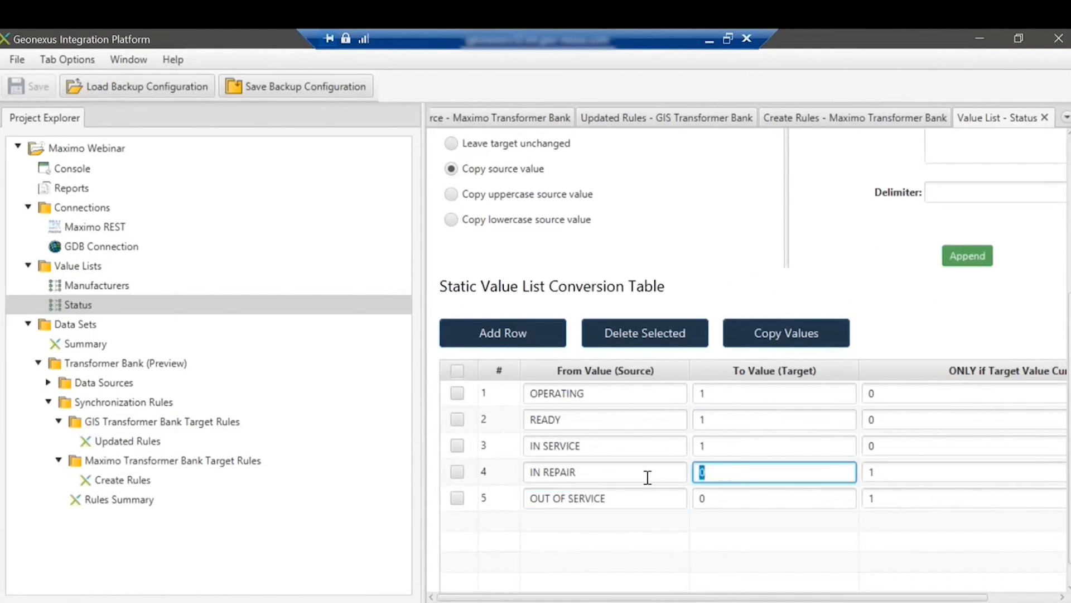
# Open the Manufacturers value list and examine its static conversion table, comparing the ABB source value with its target value
pyautogui.click(124, 287)
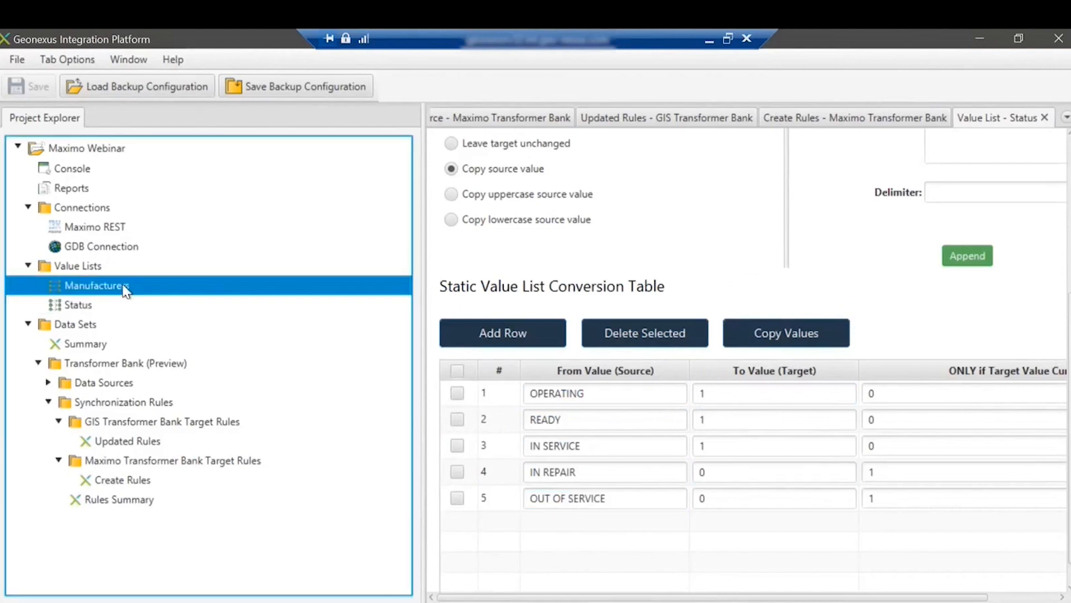
pyautogui.scroll(-3, 610, 414)
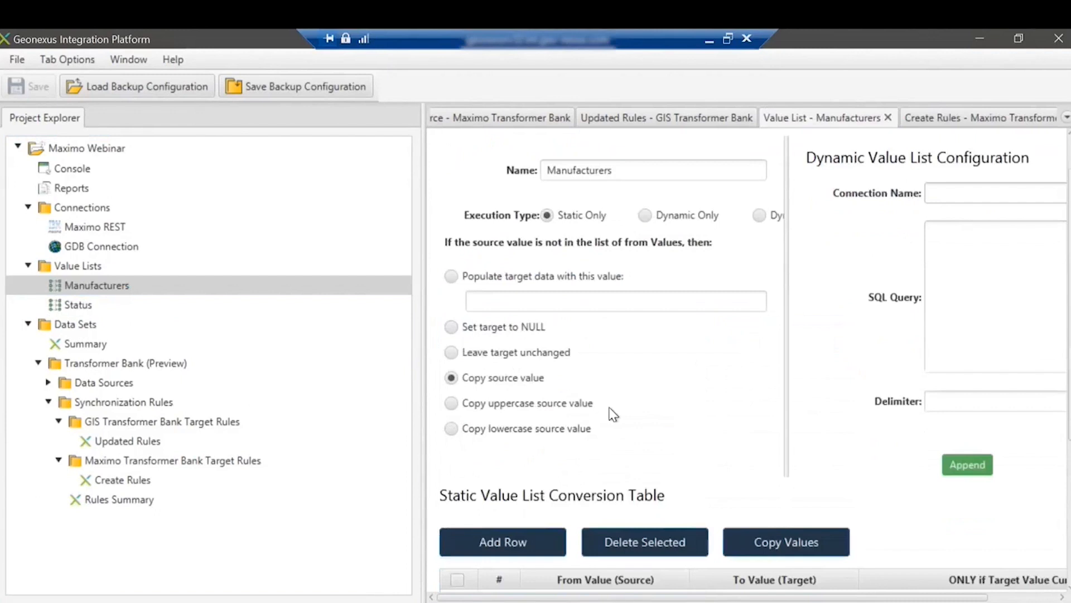
pyautogui.scroll(-3, 610, 413)
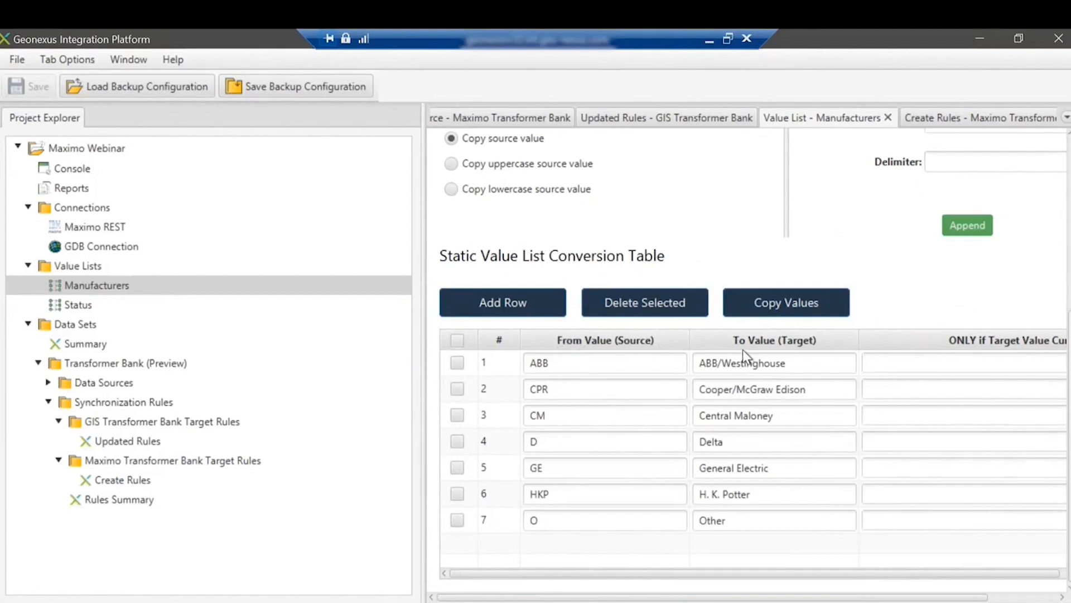
pyautogui.click(558, 363)
pyautogui.moveTo(558, 364); pyautogui.dragTo(529, 363)
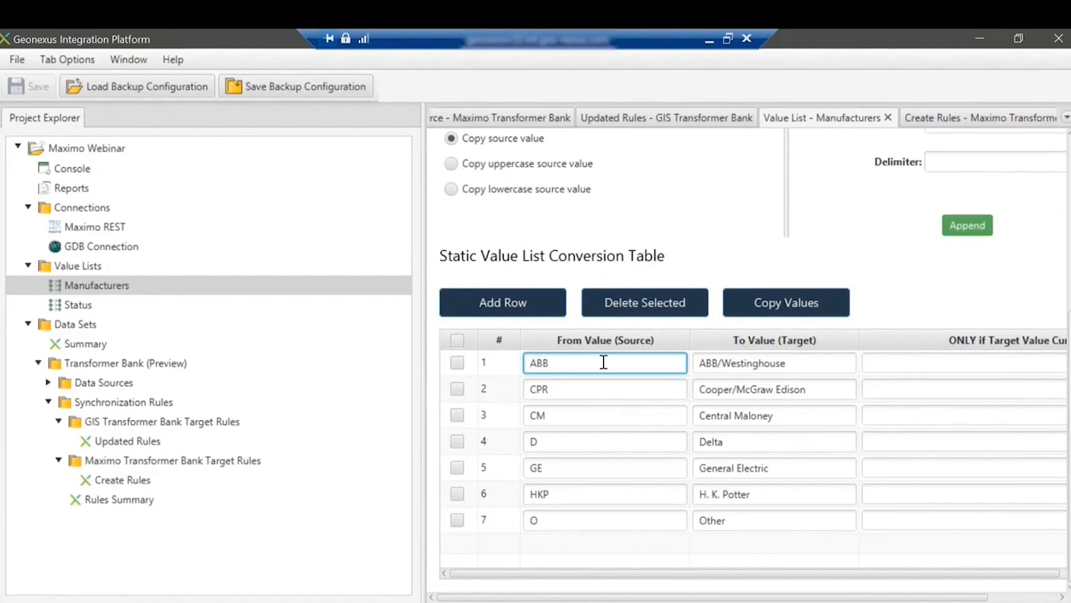
pyautogui.click(701, 364)
pyautogui.moveTo(701, 364); pyautogui.dragTo(806, 361)
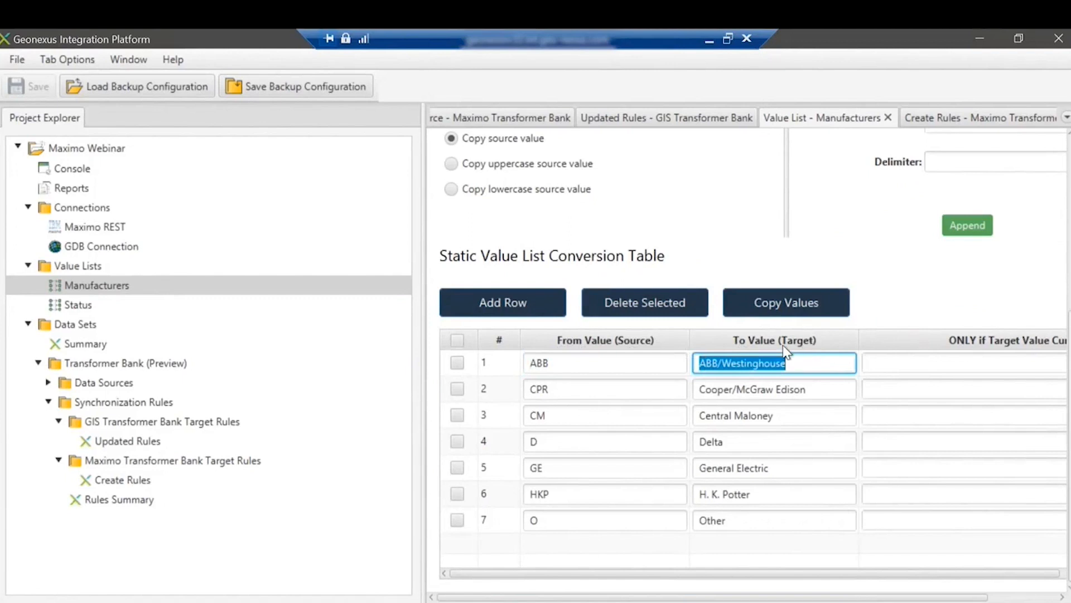
pyautogui.scroll(2, 614, 363)
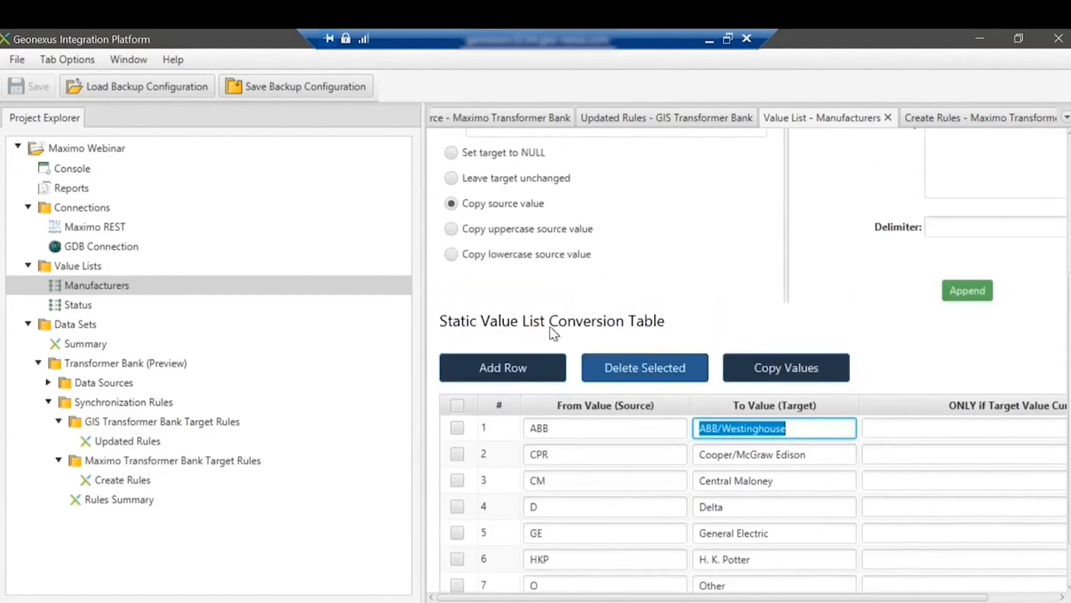
pyautogui.scroll(-1, 720, 478)
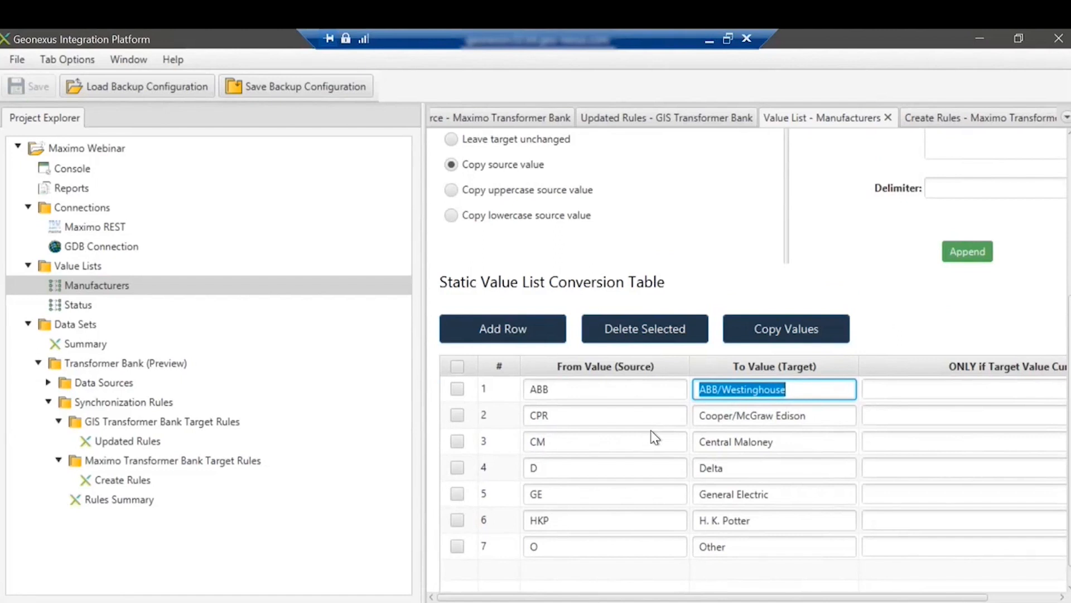
# Review the Transformer Bank data set in the project tree, expanding its Data Sources and selecting the GIS and Maximo Transformer Bank sources in turn
pyautogui.click(118, 440)
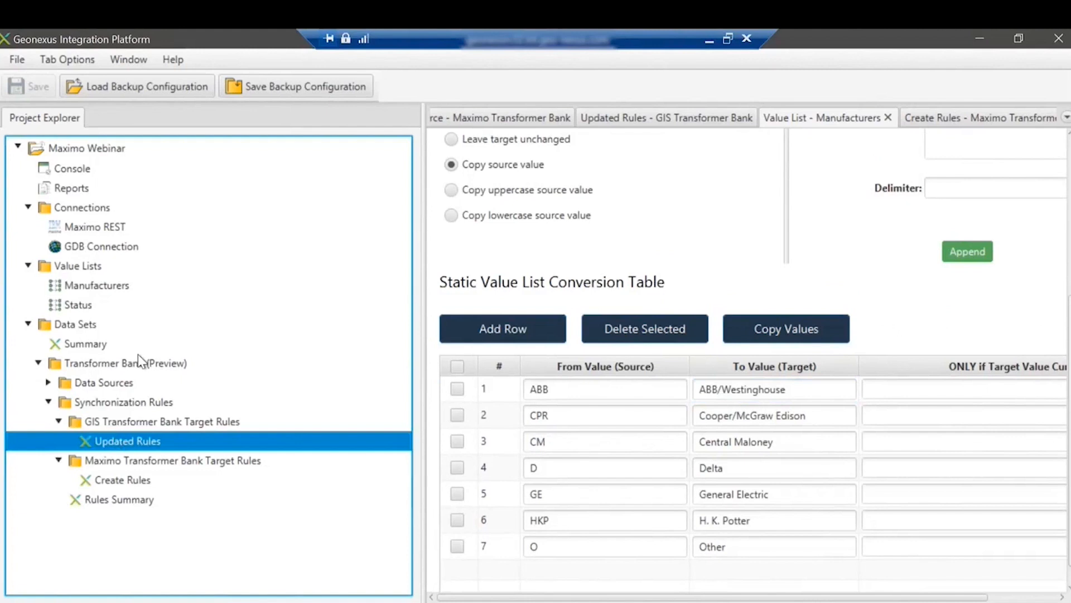
pyautogui.click(85, 325)
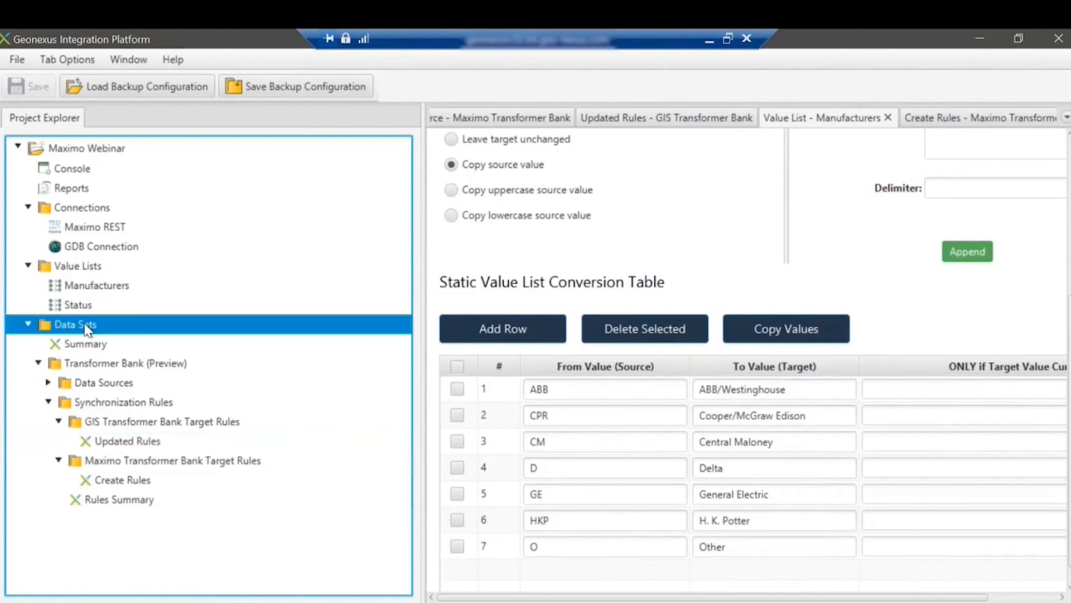
pyautogui.click(92, 361)
pyautogui.click(49, 382)
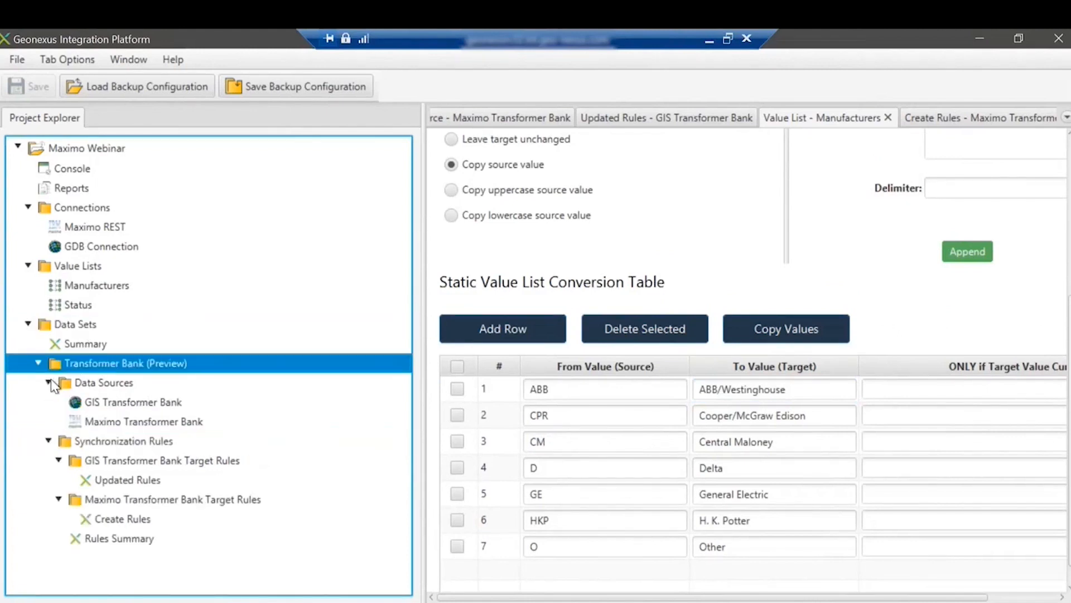
pyautogui.click(101, 404)
pyautogui.click(110, 423)
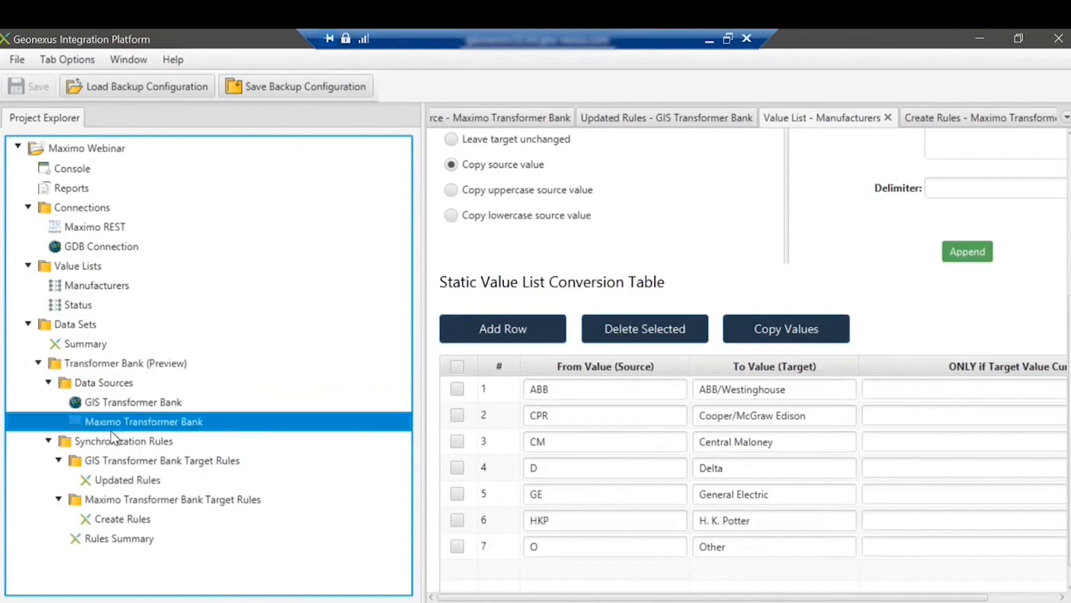